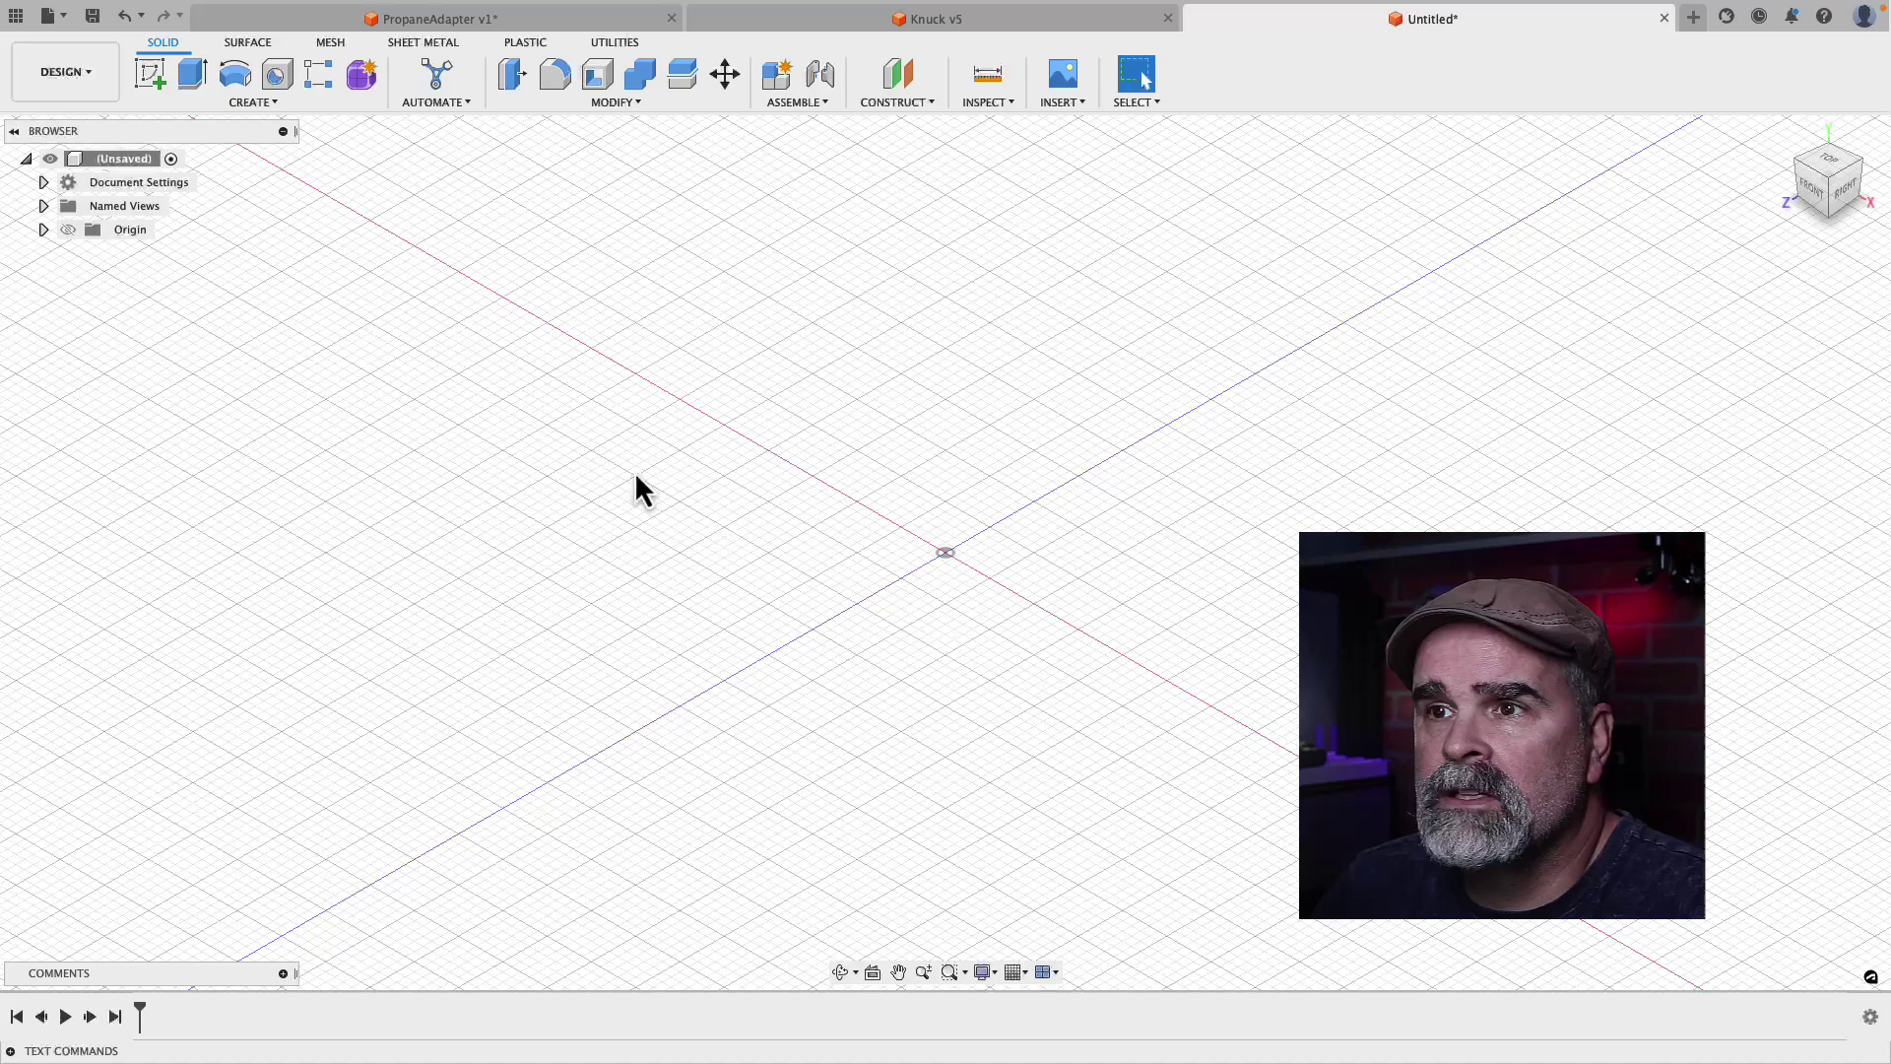
# On the XZ plane, sketch a 6-sided inscribed polygon centred at the origin with 1 in radius.
pyautogui.click(149, 75)
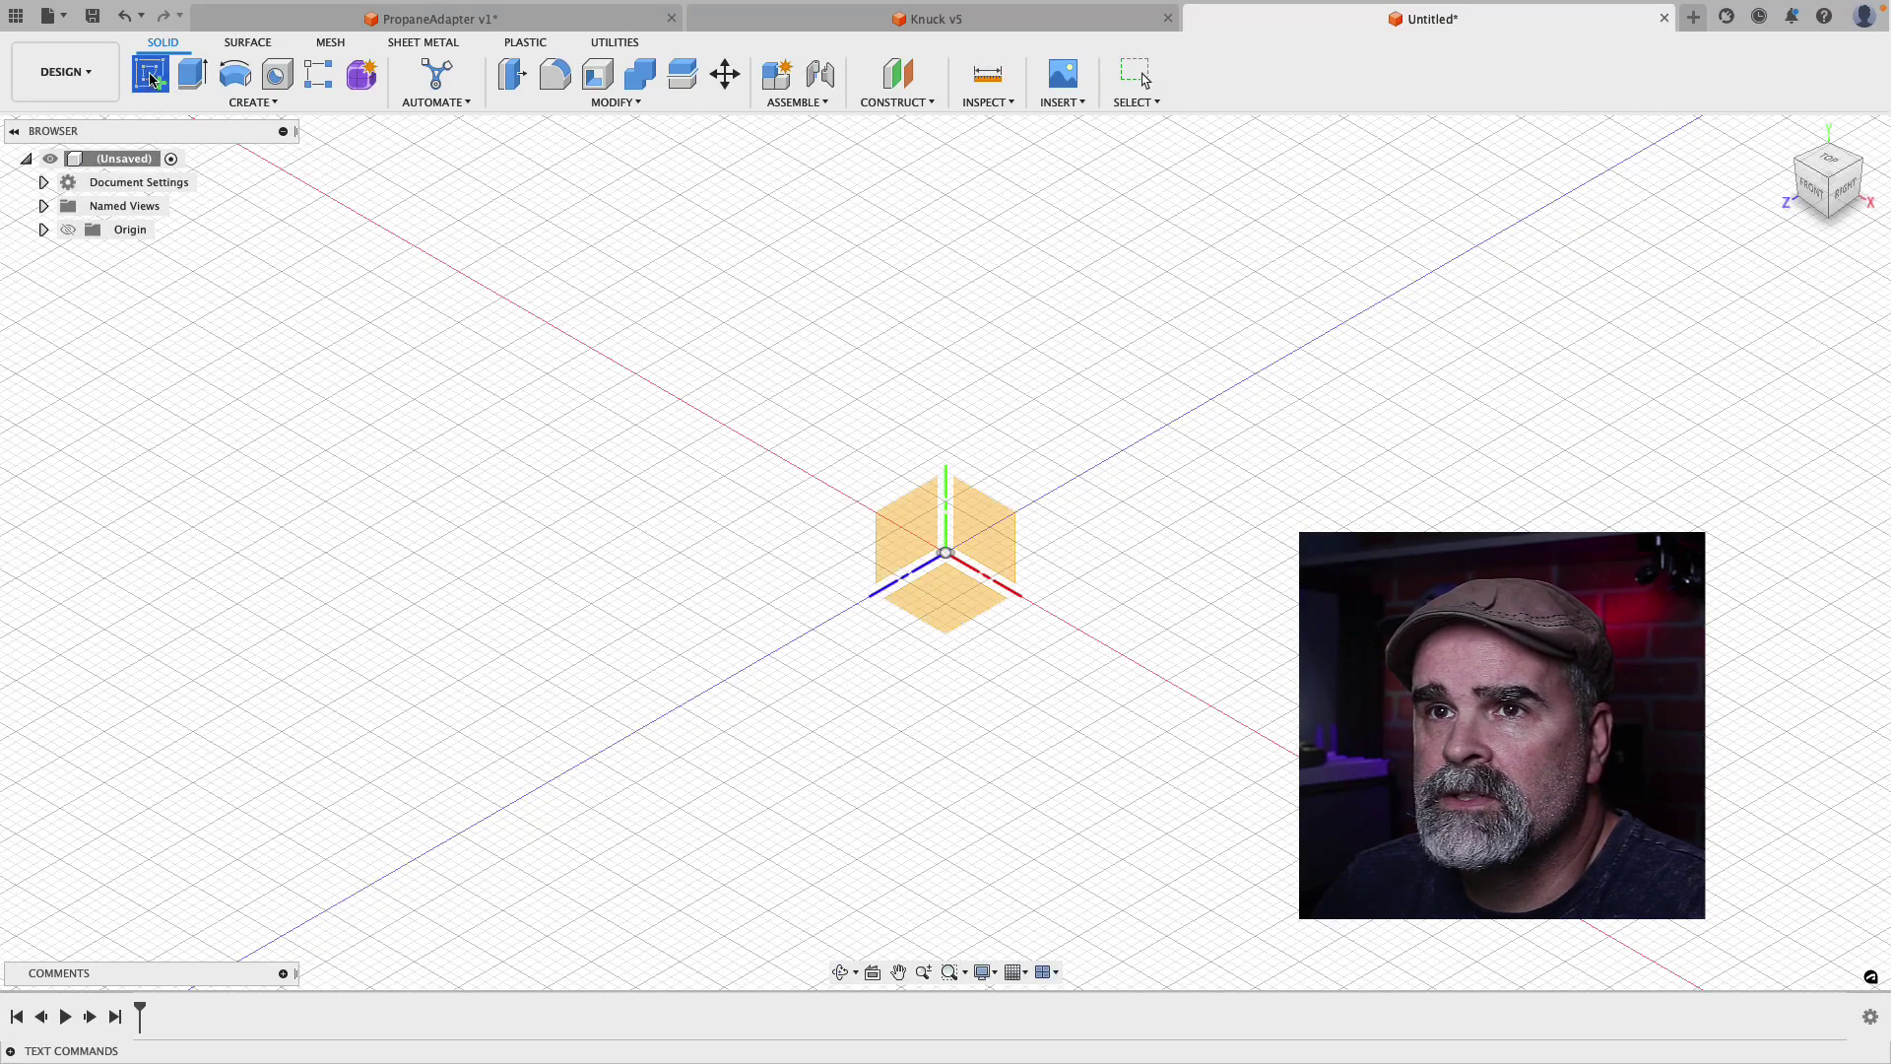
pyautogui.click(946, 616)
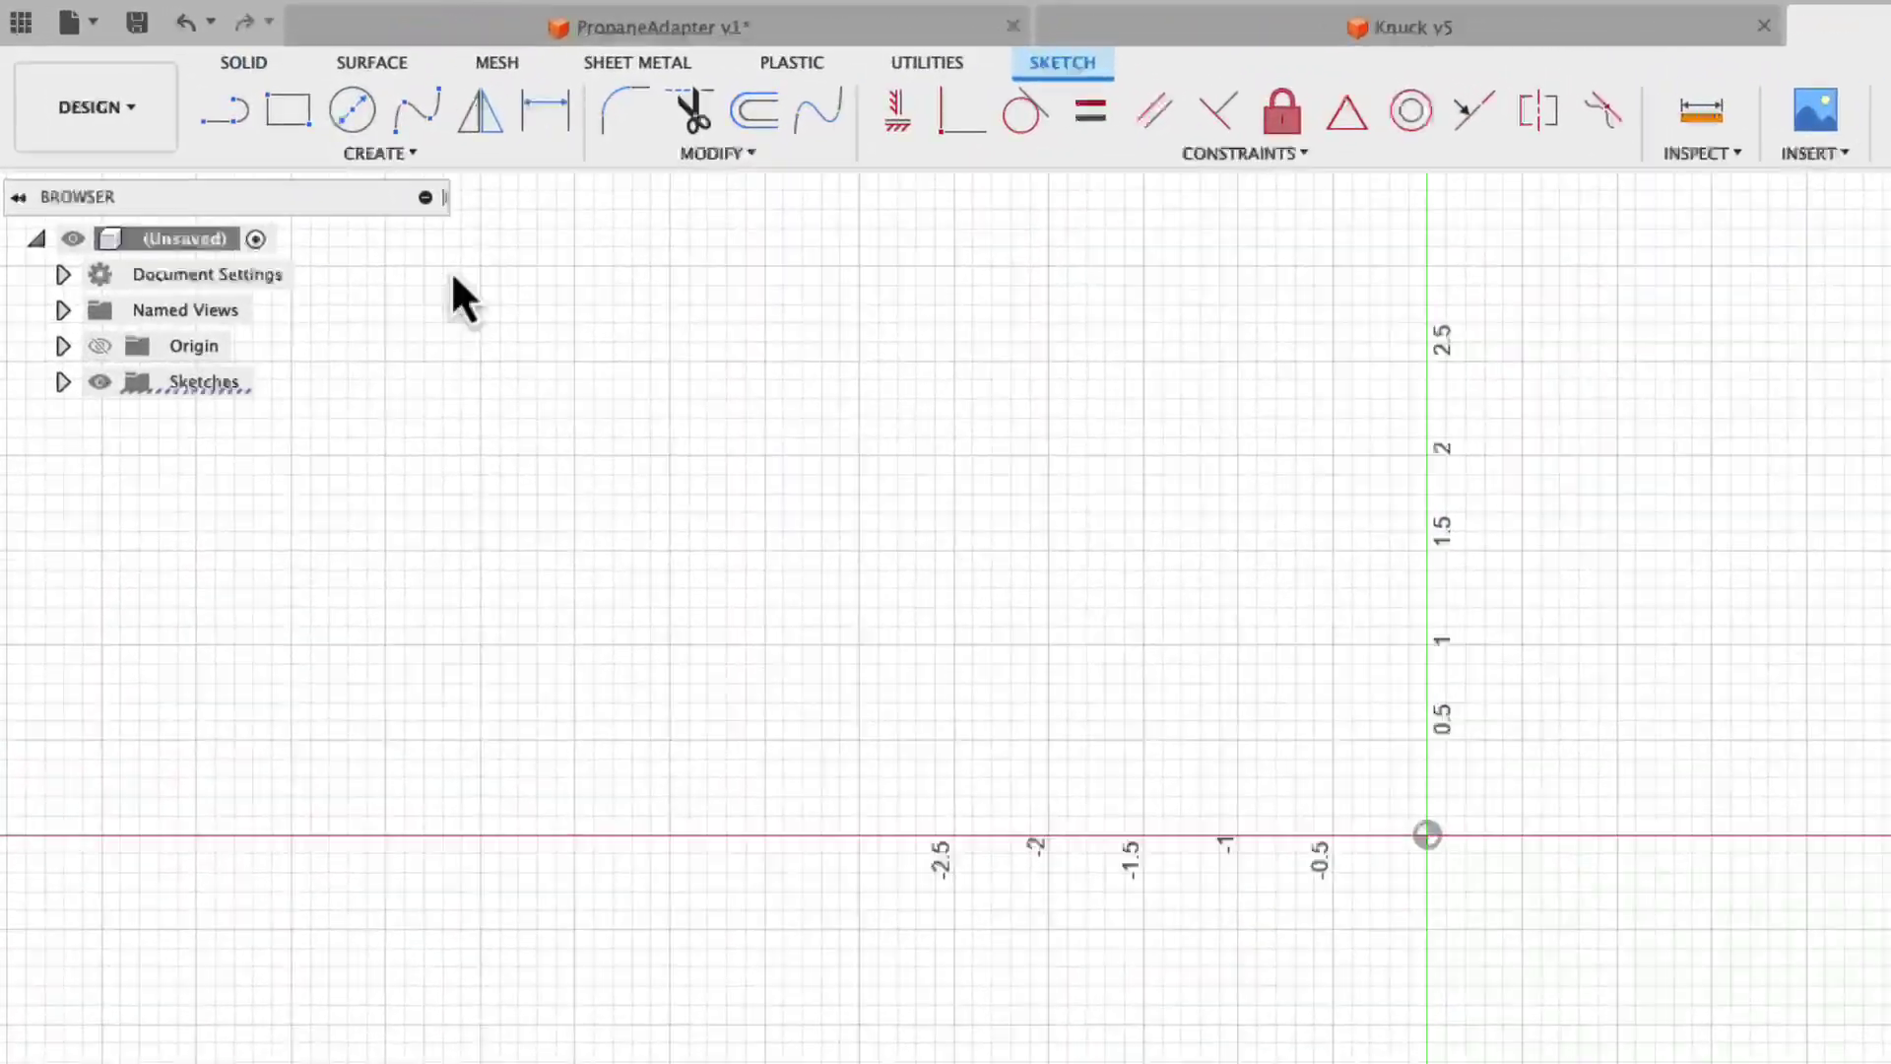
pyautogui.click(268, 108)
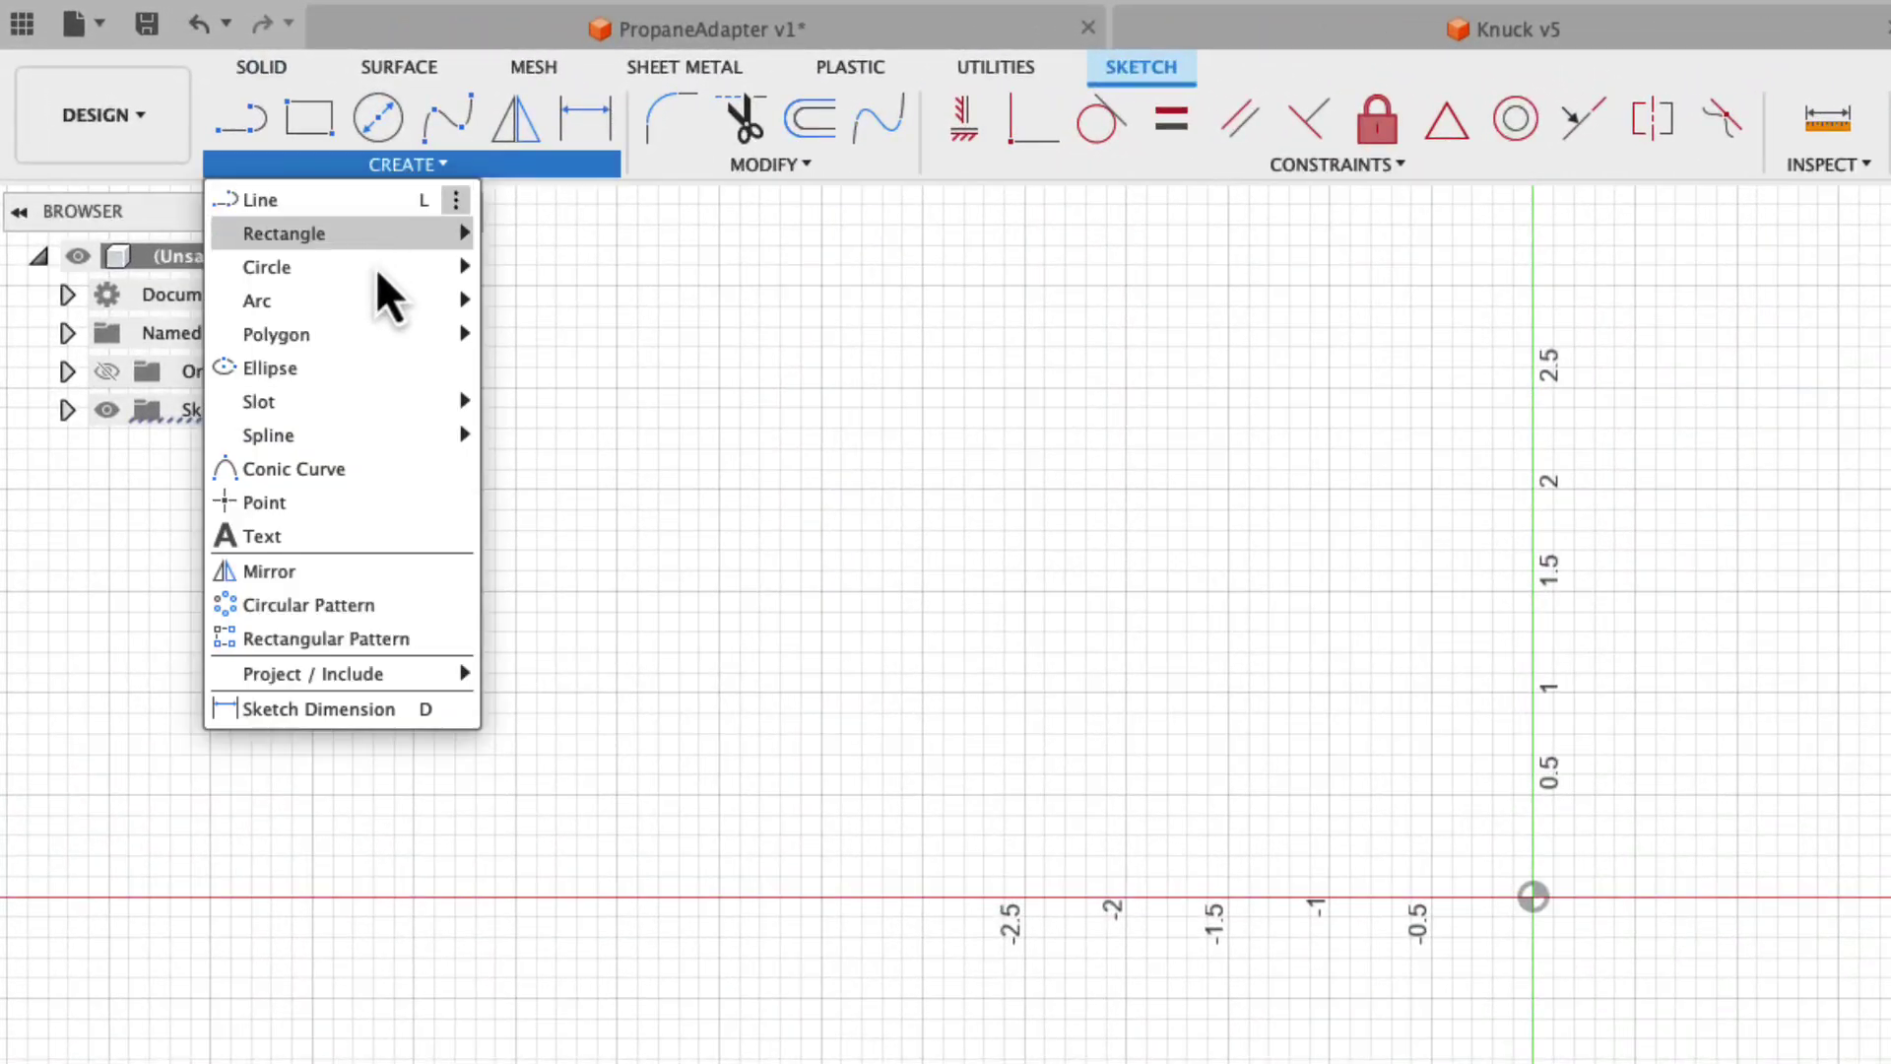
pyautogui.moveTo(350, 339)
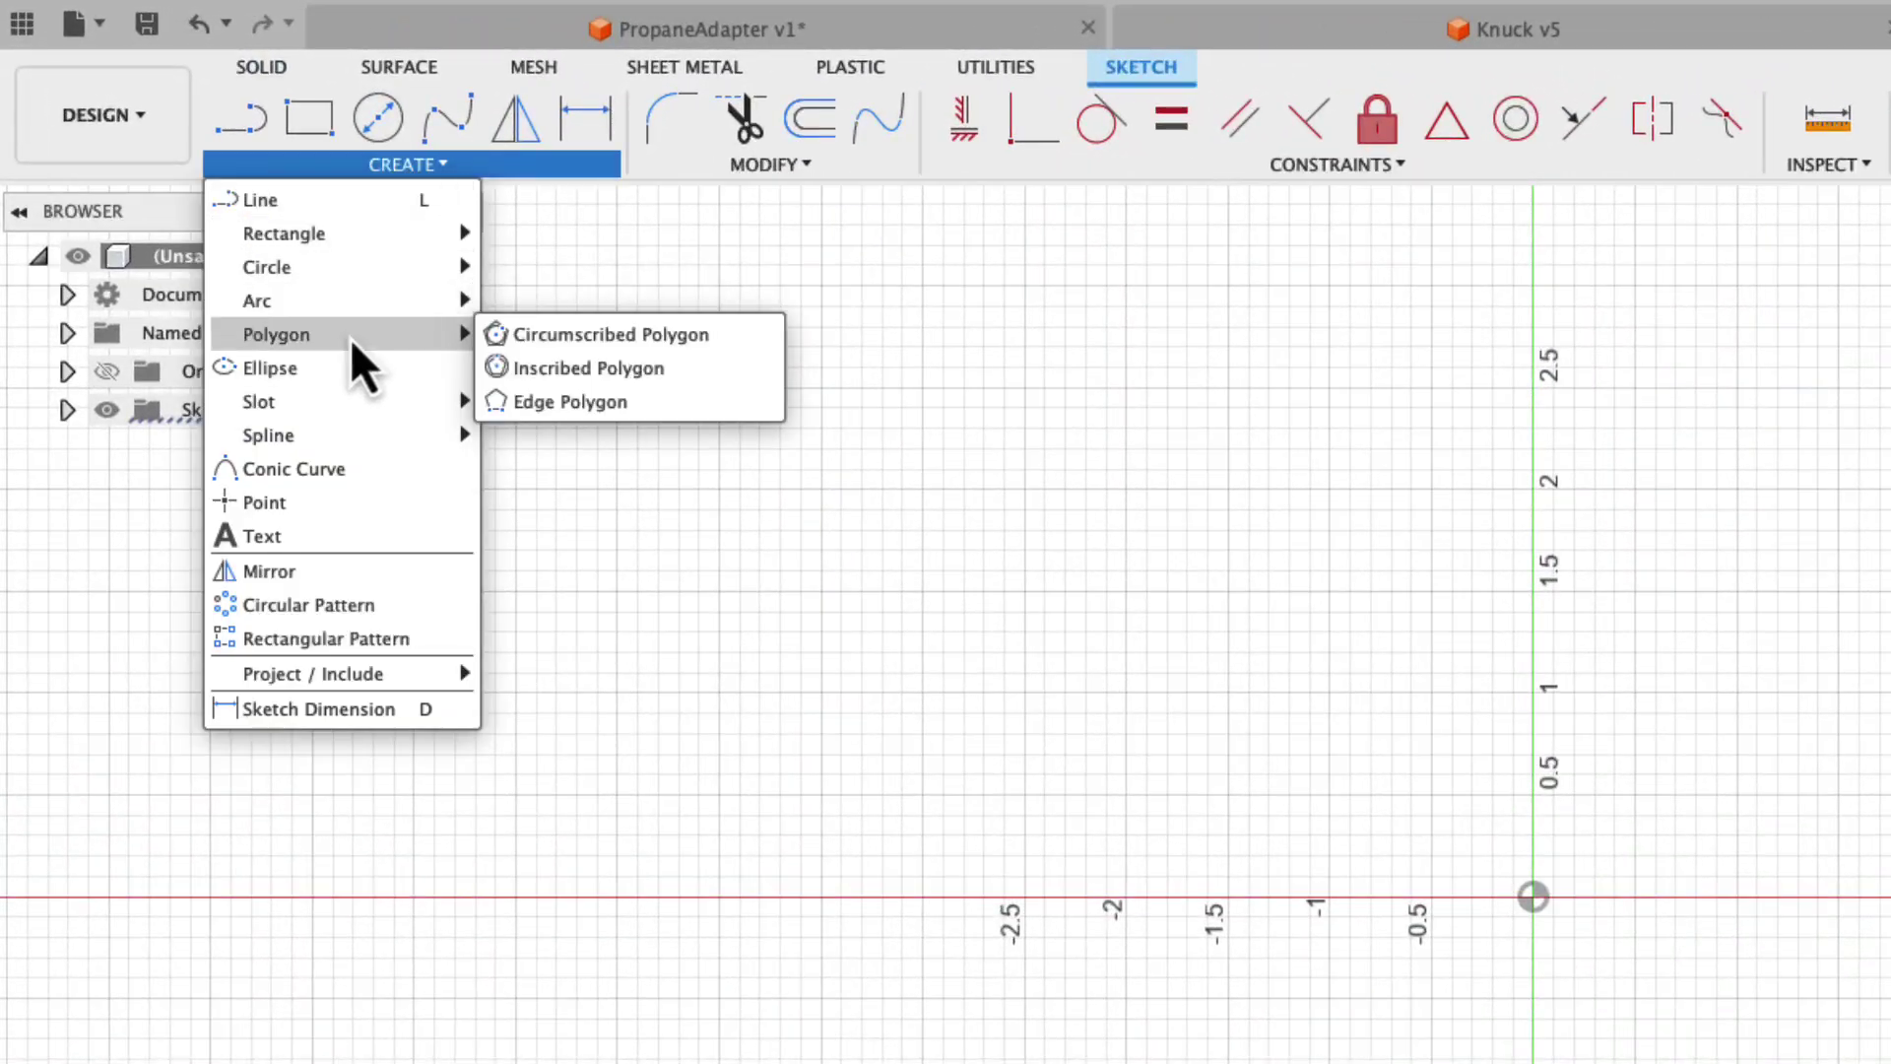
pyautogui.click(571, 374)
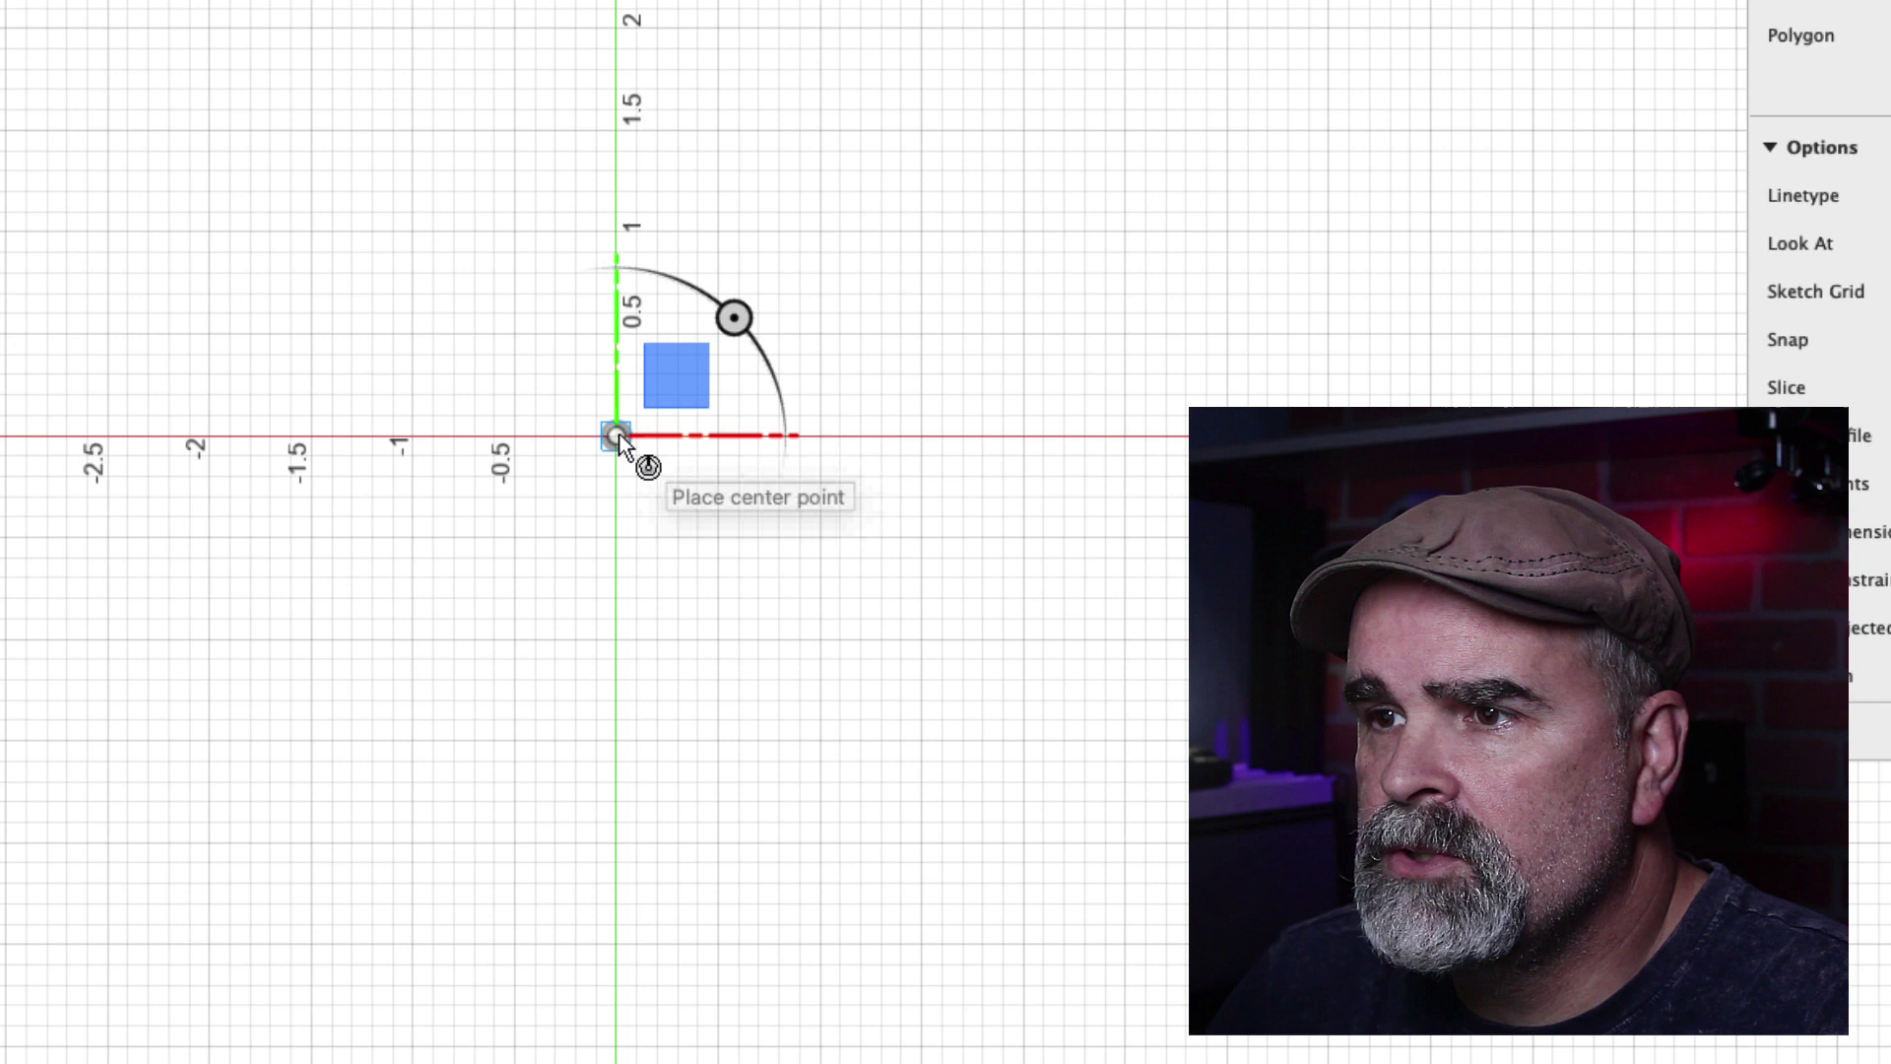
pyautogui.click(616, 435)
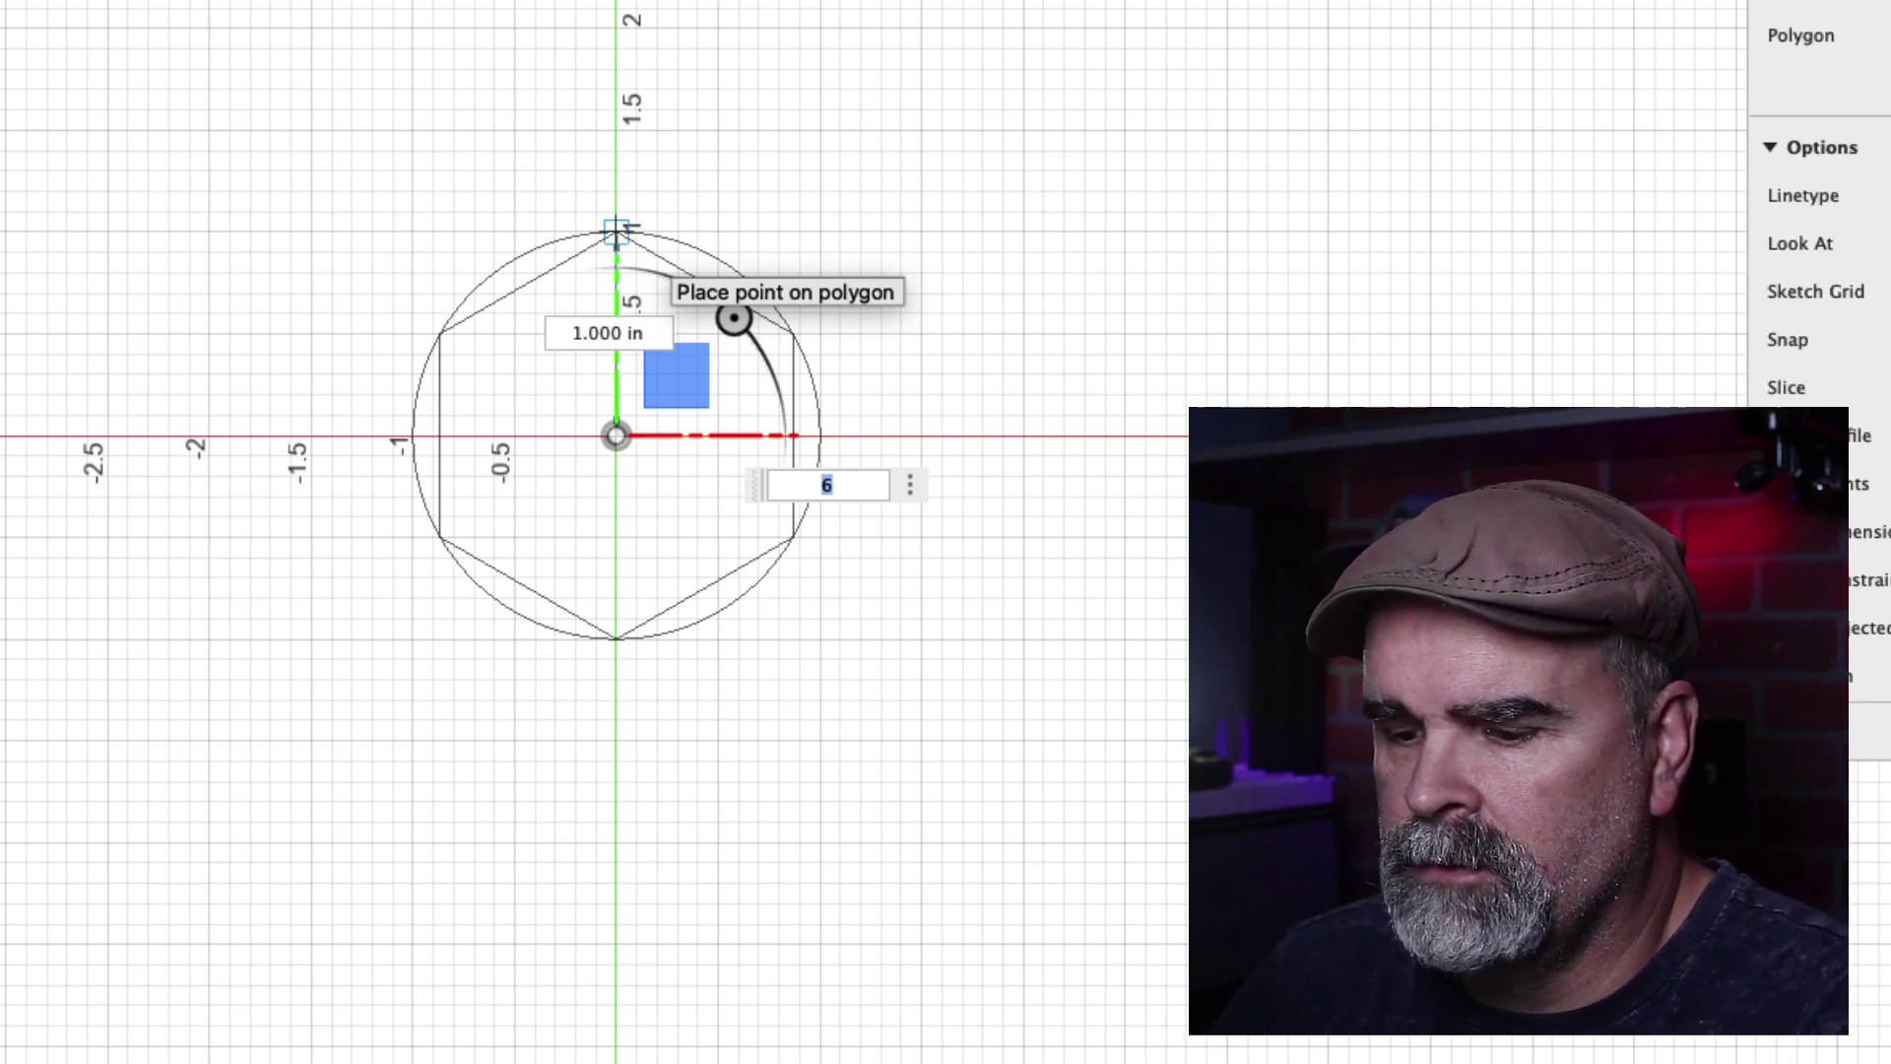
pyautogui.click(616, 233)
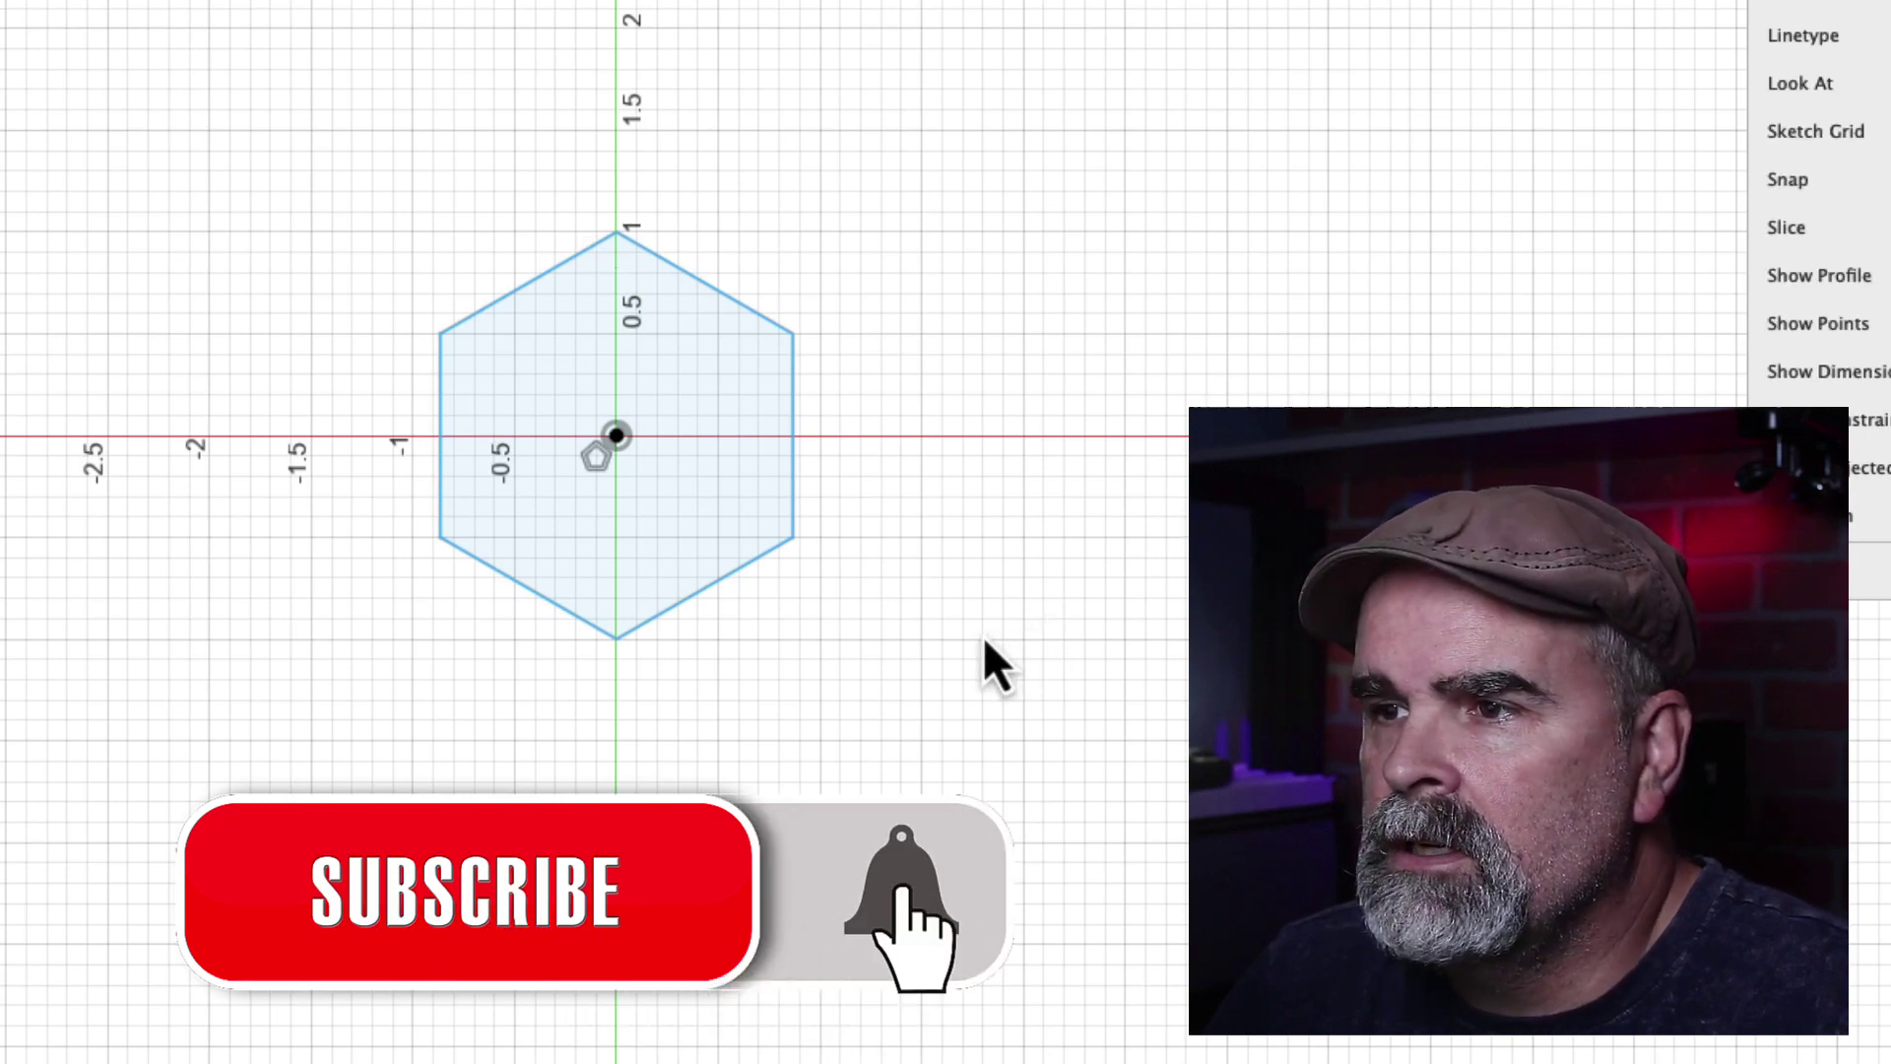
# Press-pull the hexagon profile 0.915 in upward into a new solid body.
pyautogui.keyDown('shift'); pyautogui.moveTo(984, 641); pyautogui.dragTo(1020, 552, button='middle'); pyautogui.keyUp('shift')
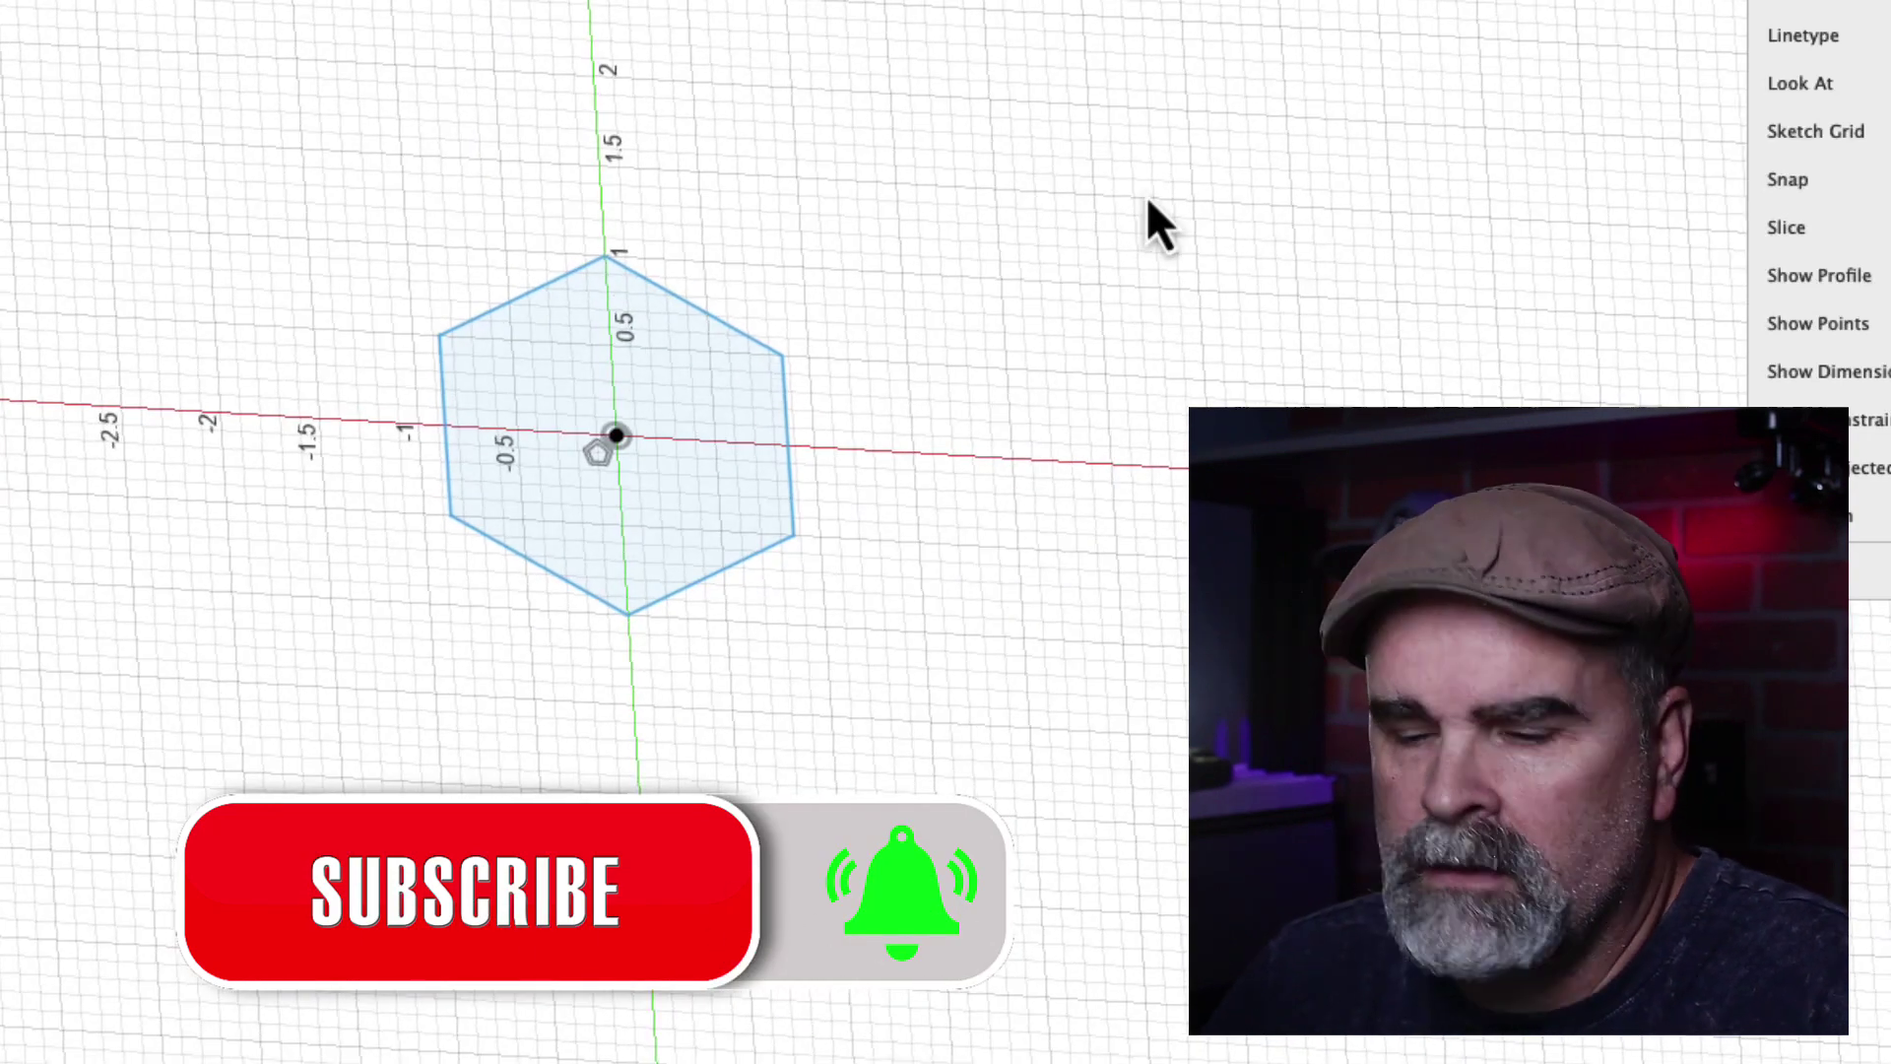
pyautogui.press('q')
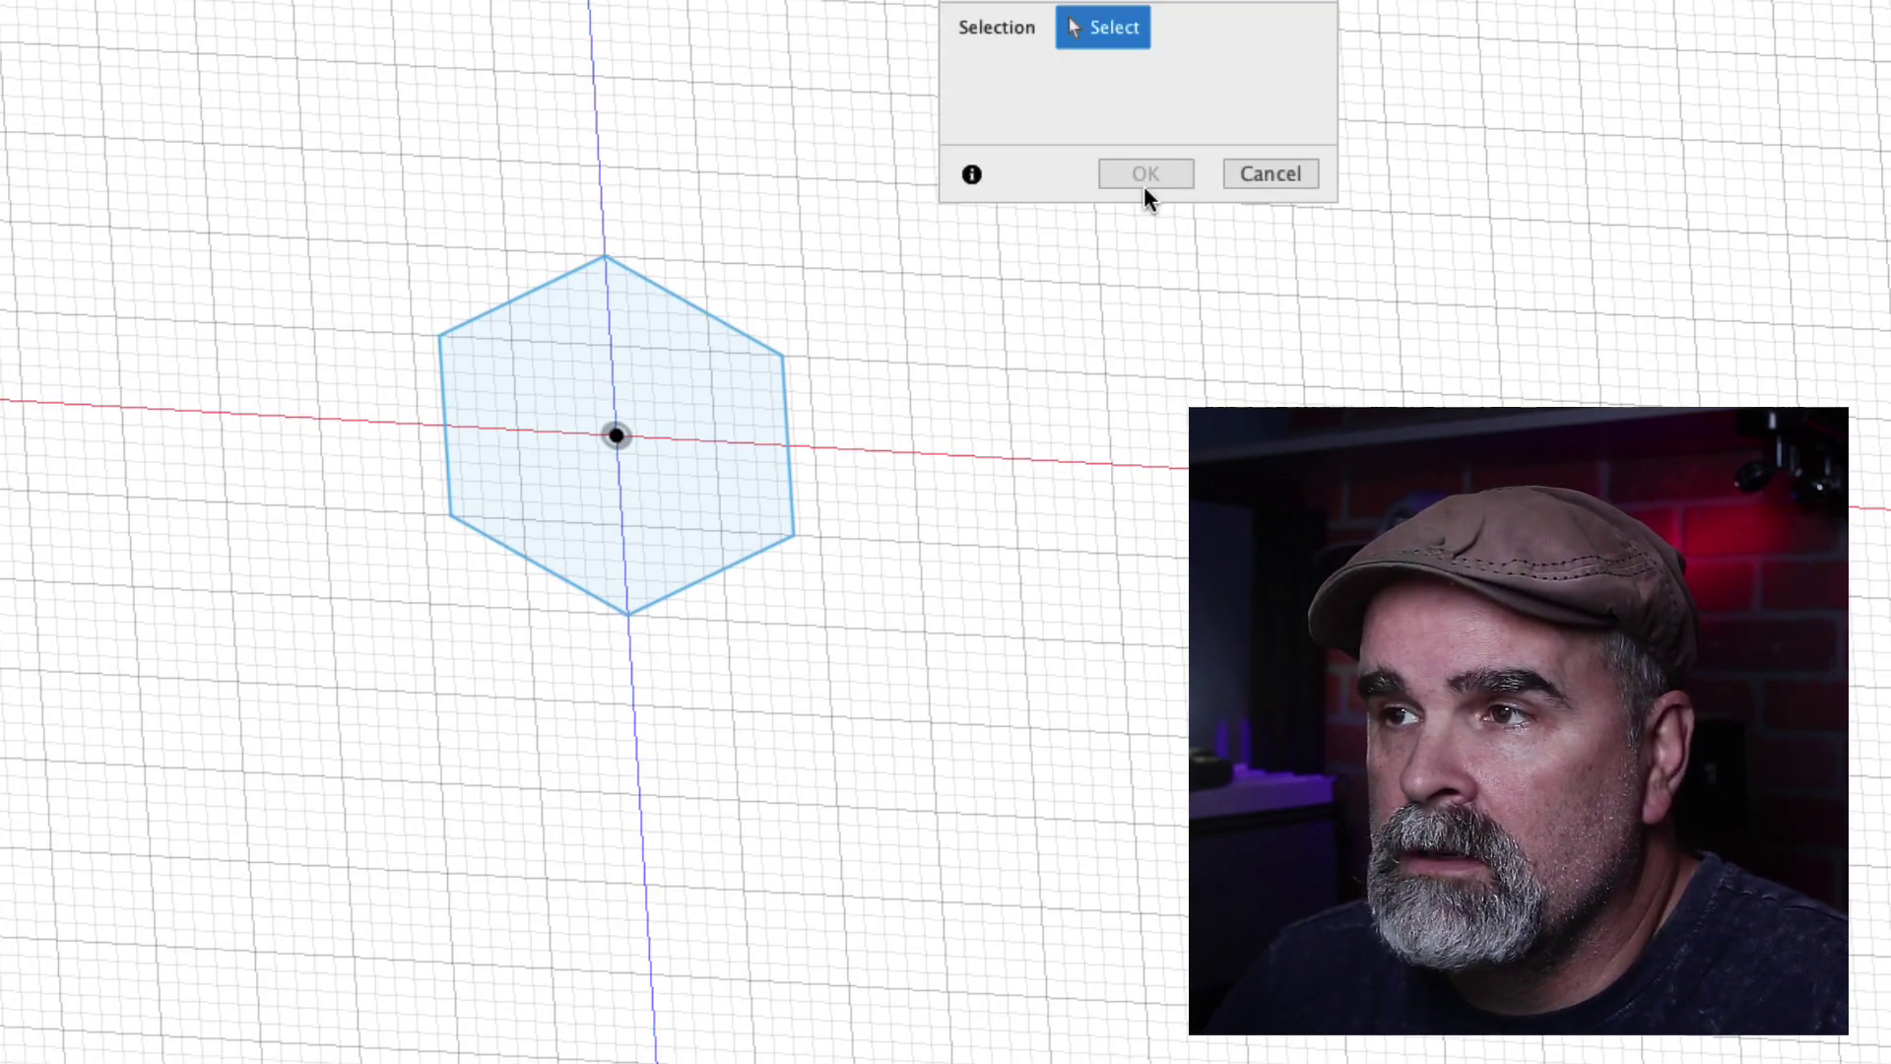
pyautogui.click(650, 403)
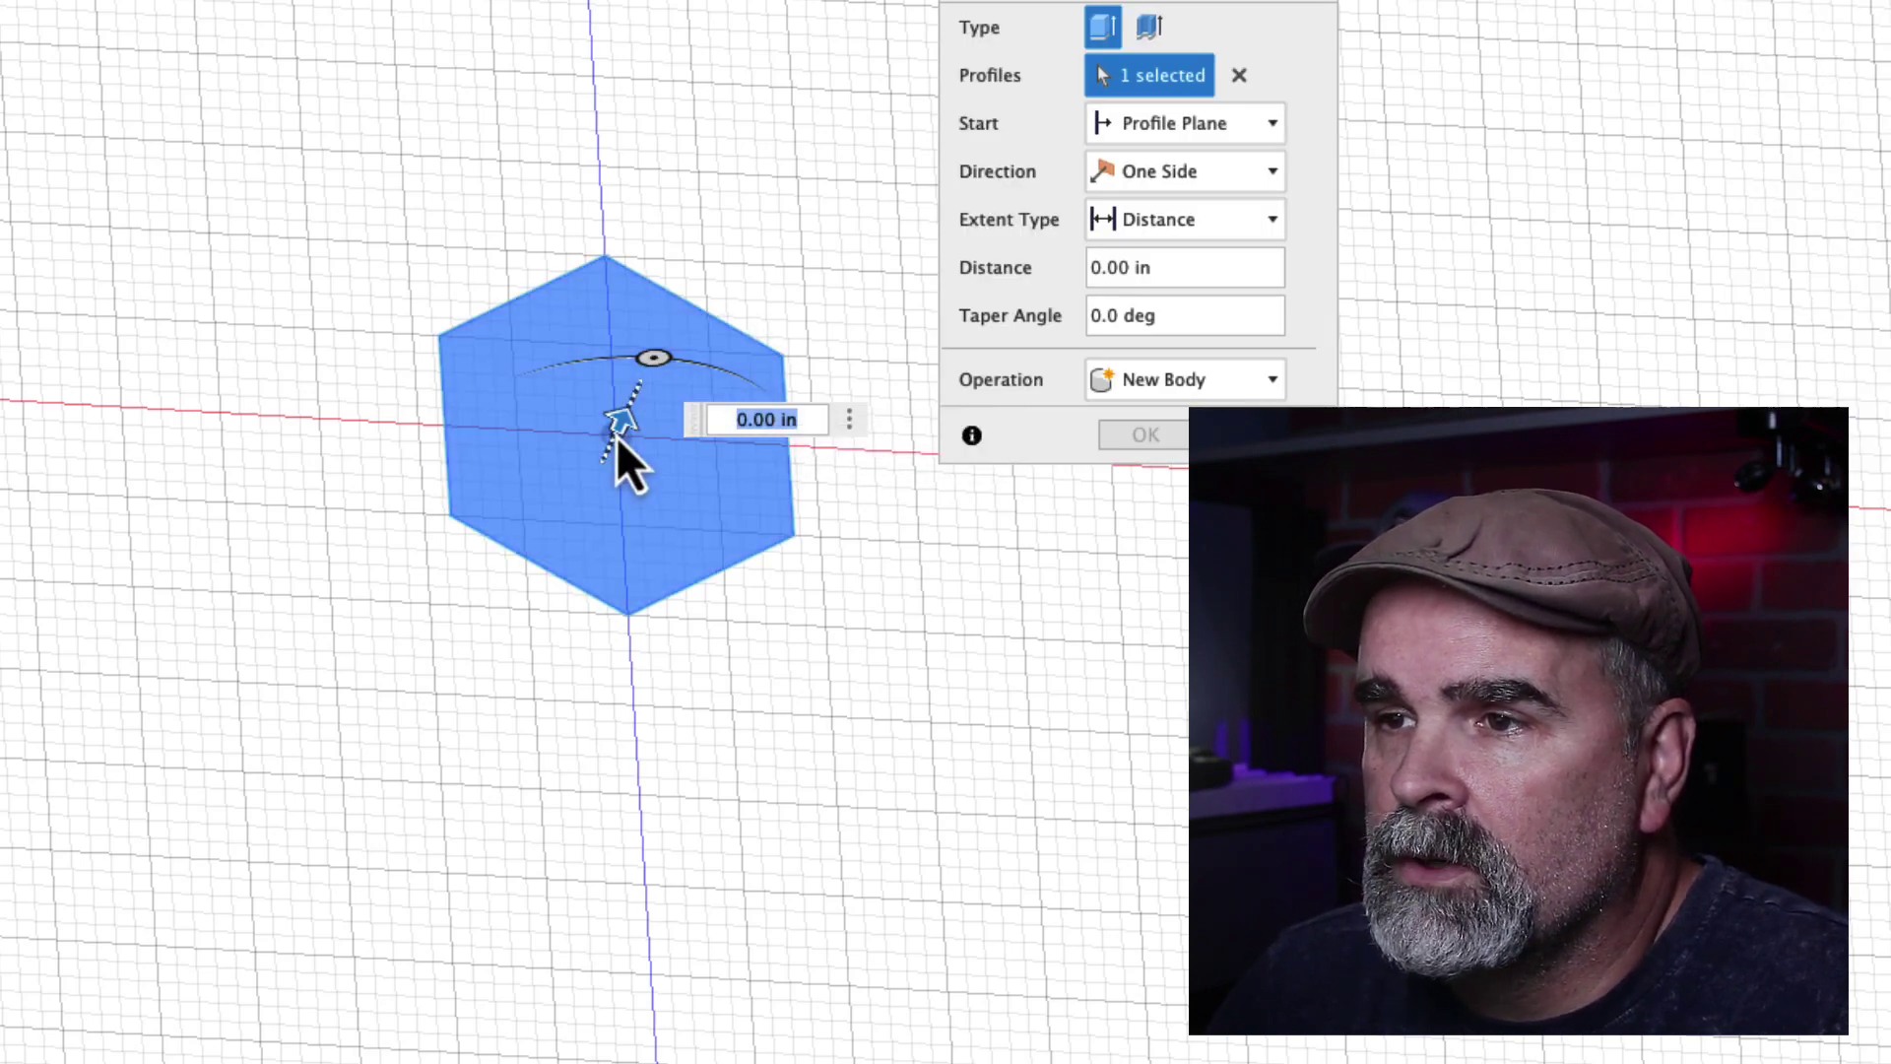
pyautogui.moveTo(618, 439); pyautogui.dragTo(675, 352)
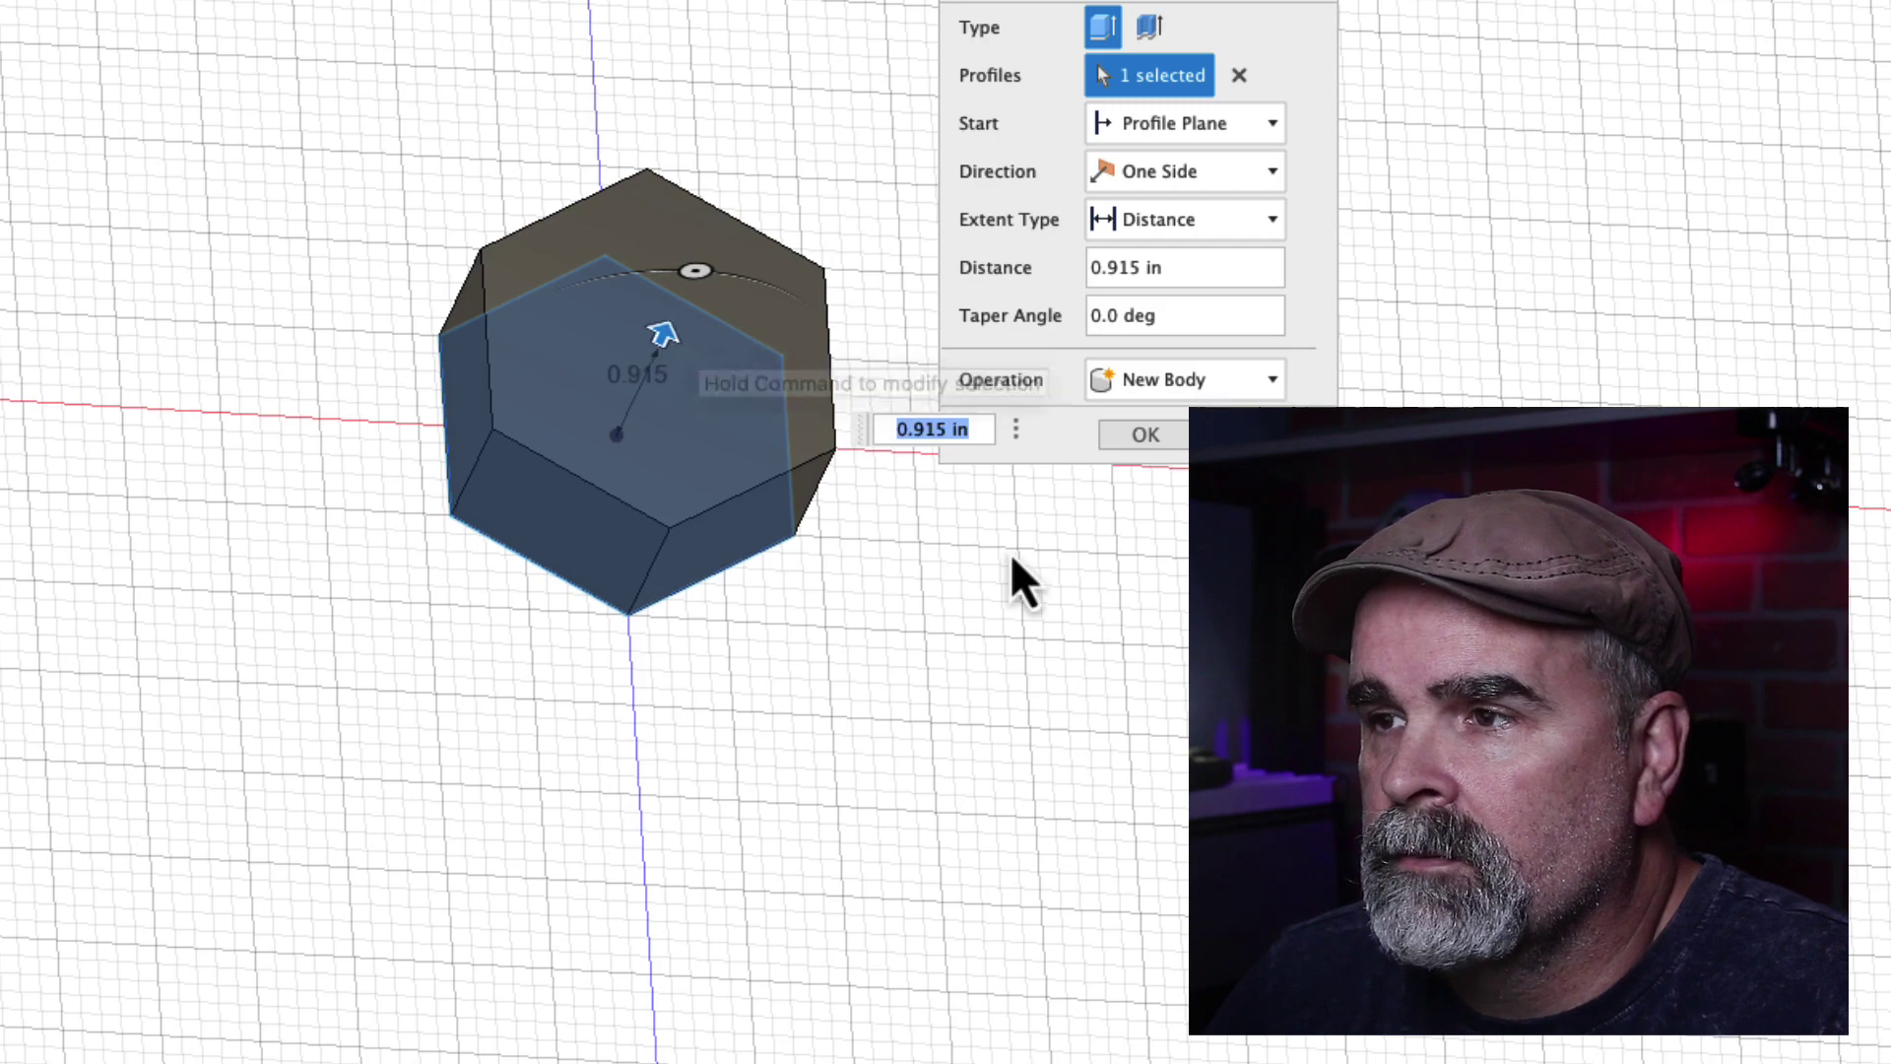
pyautogui.click(1145, 434)
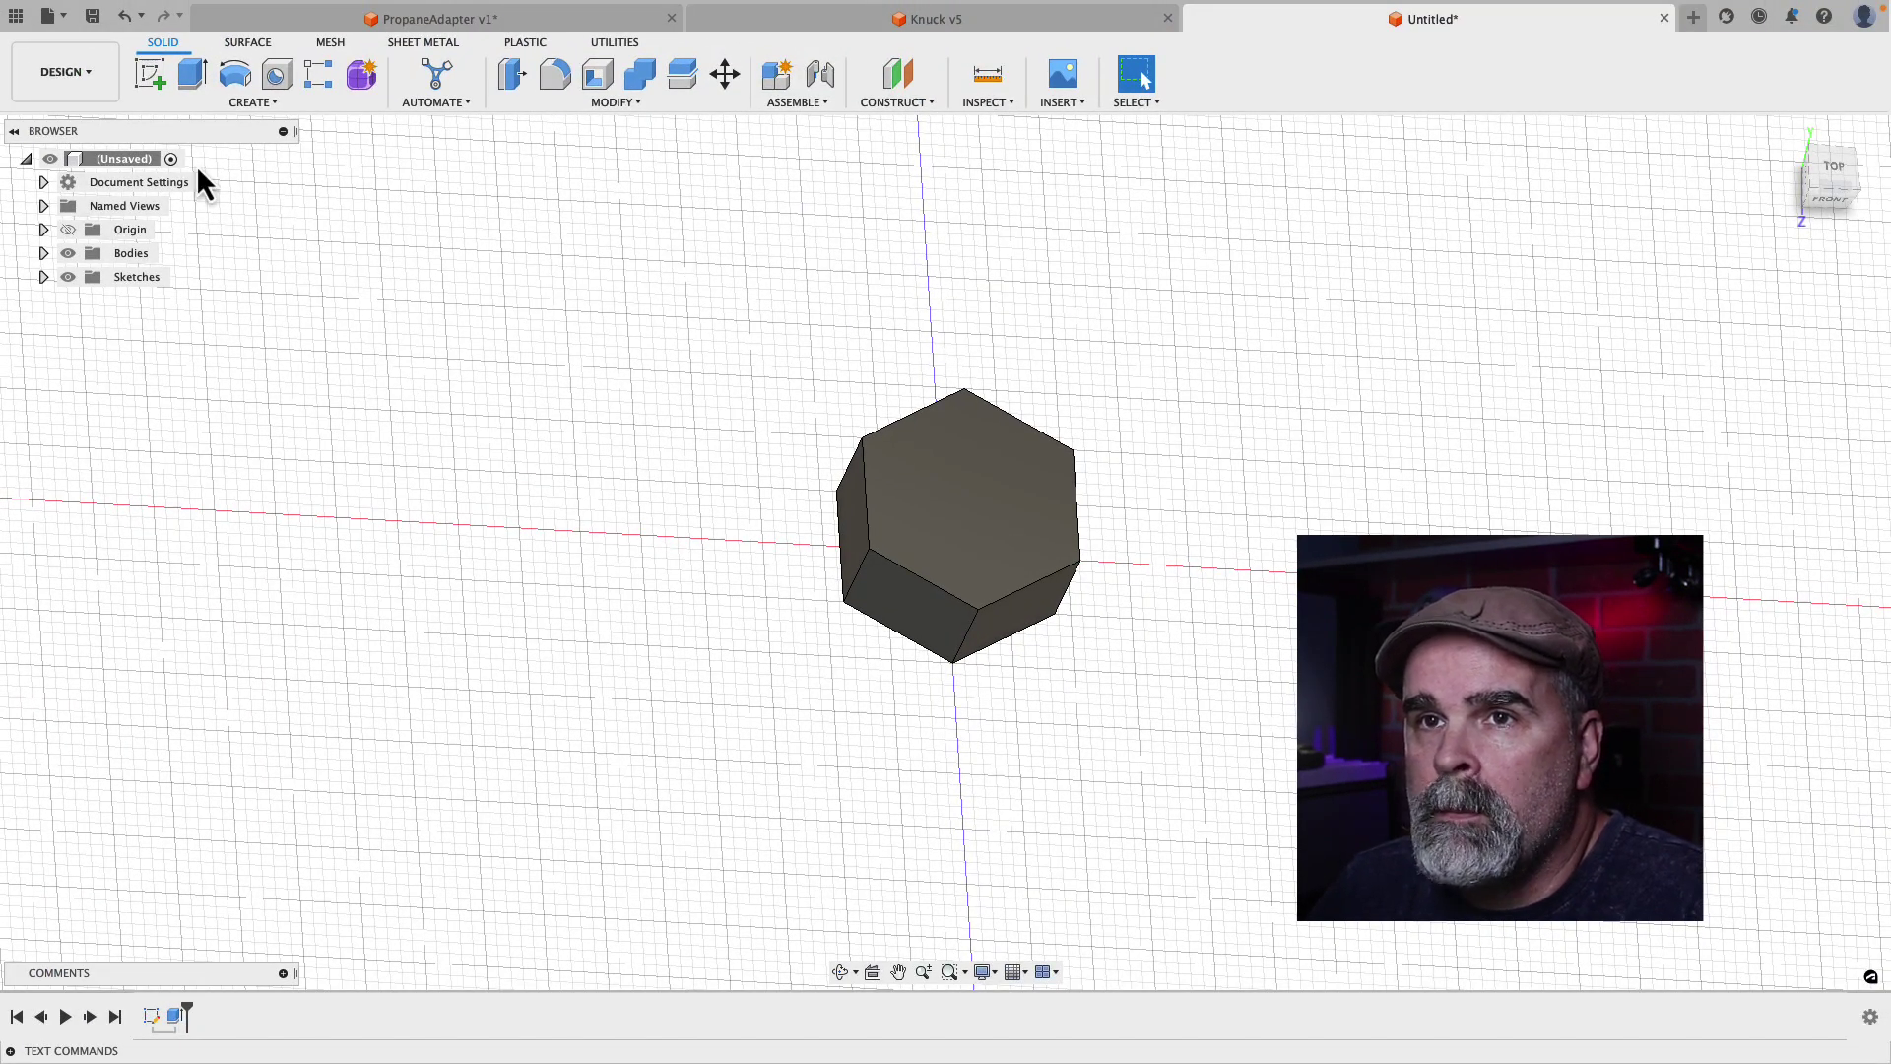
# Sketch a 0.2 in diameter circle on the prism's top face near the top corner.
pyautogui.click(153, 79)
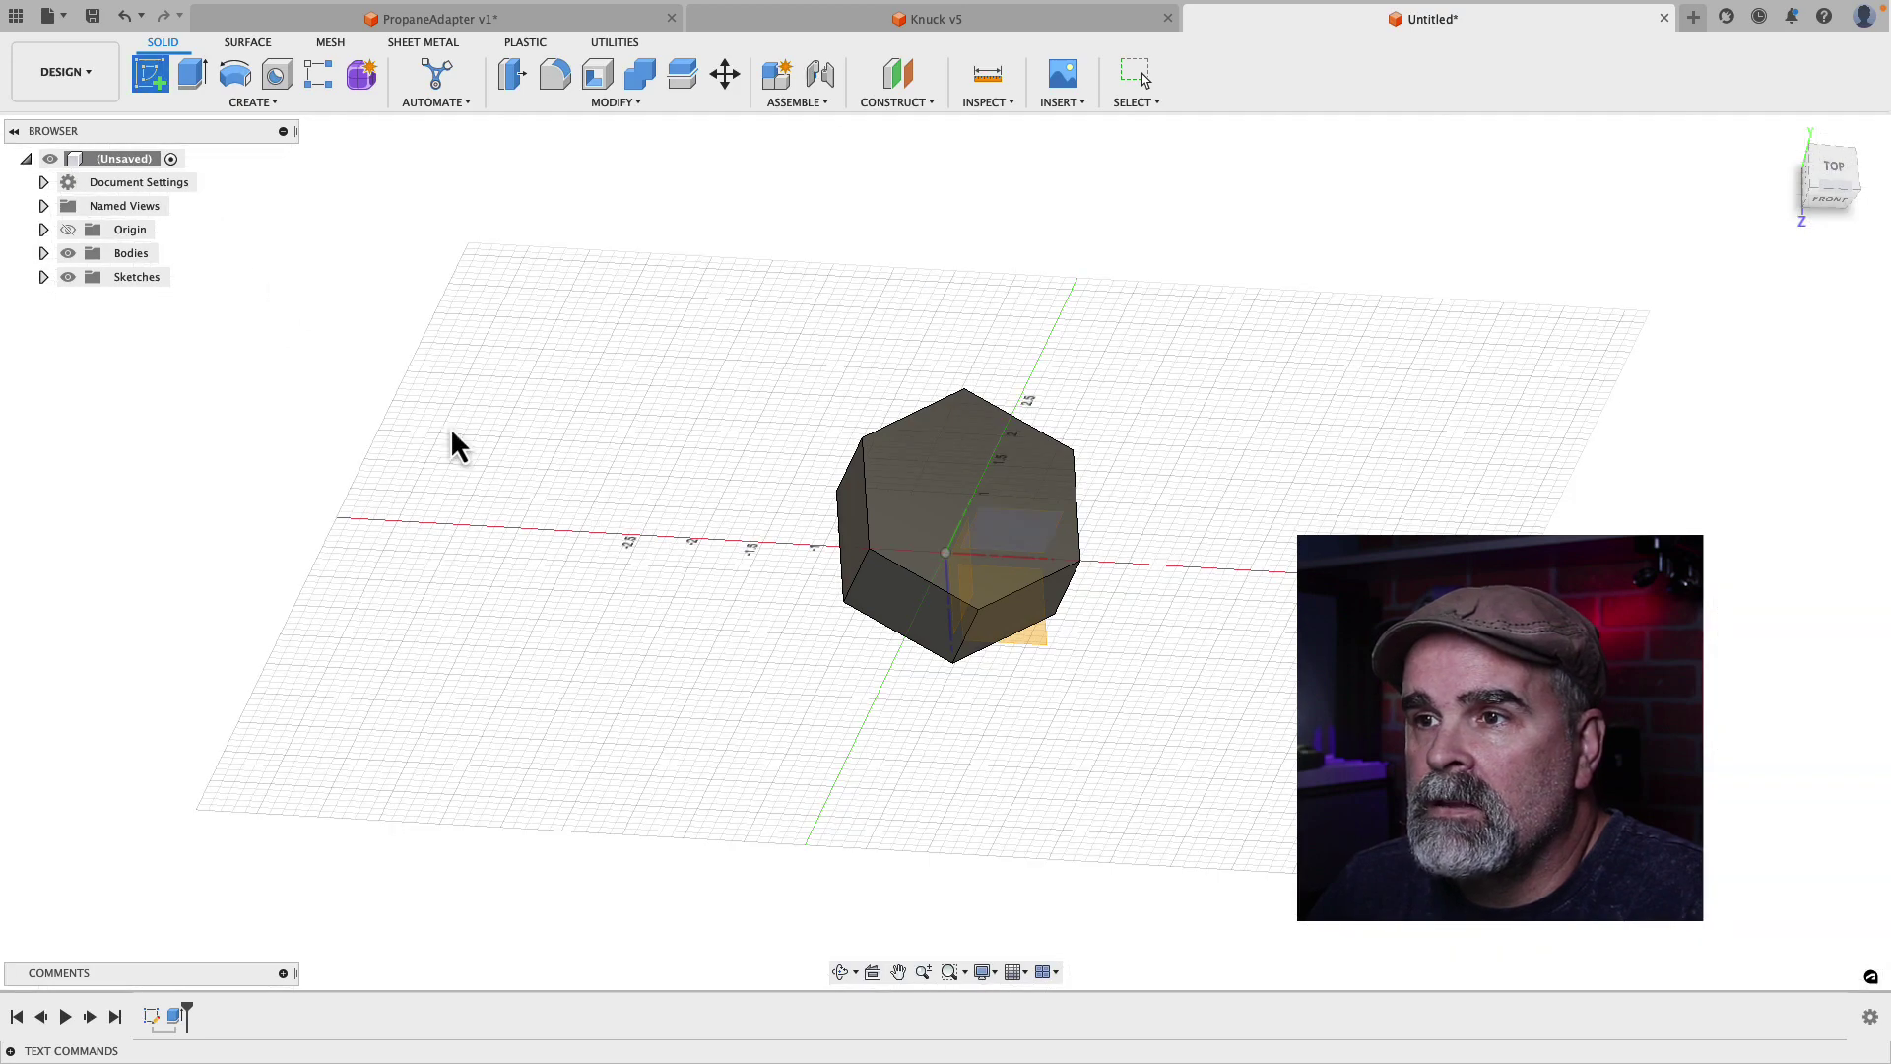
pyautogui.click(937, 481)
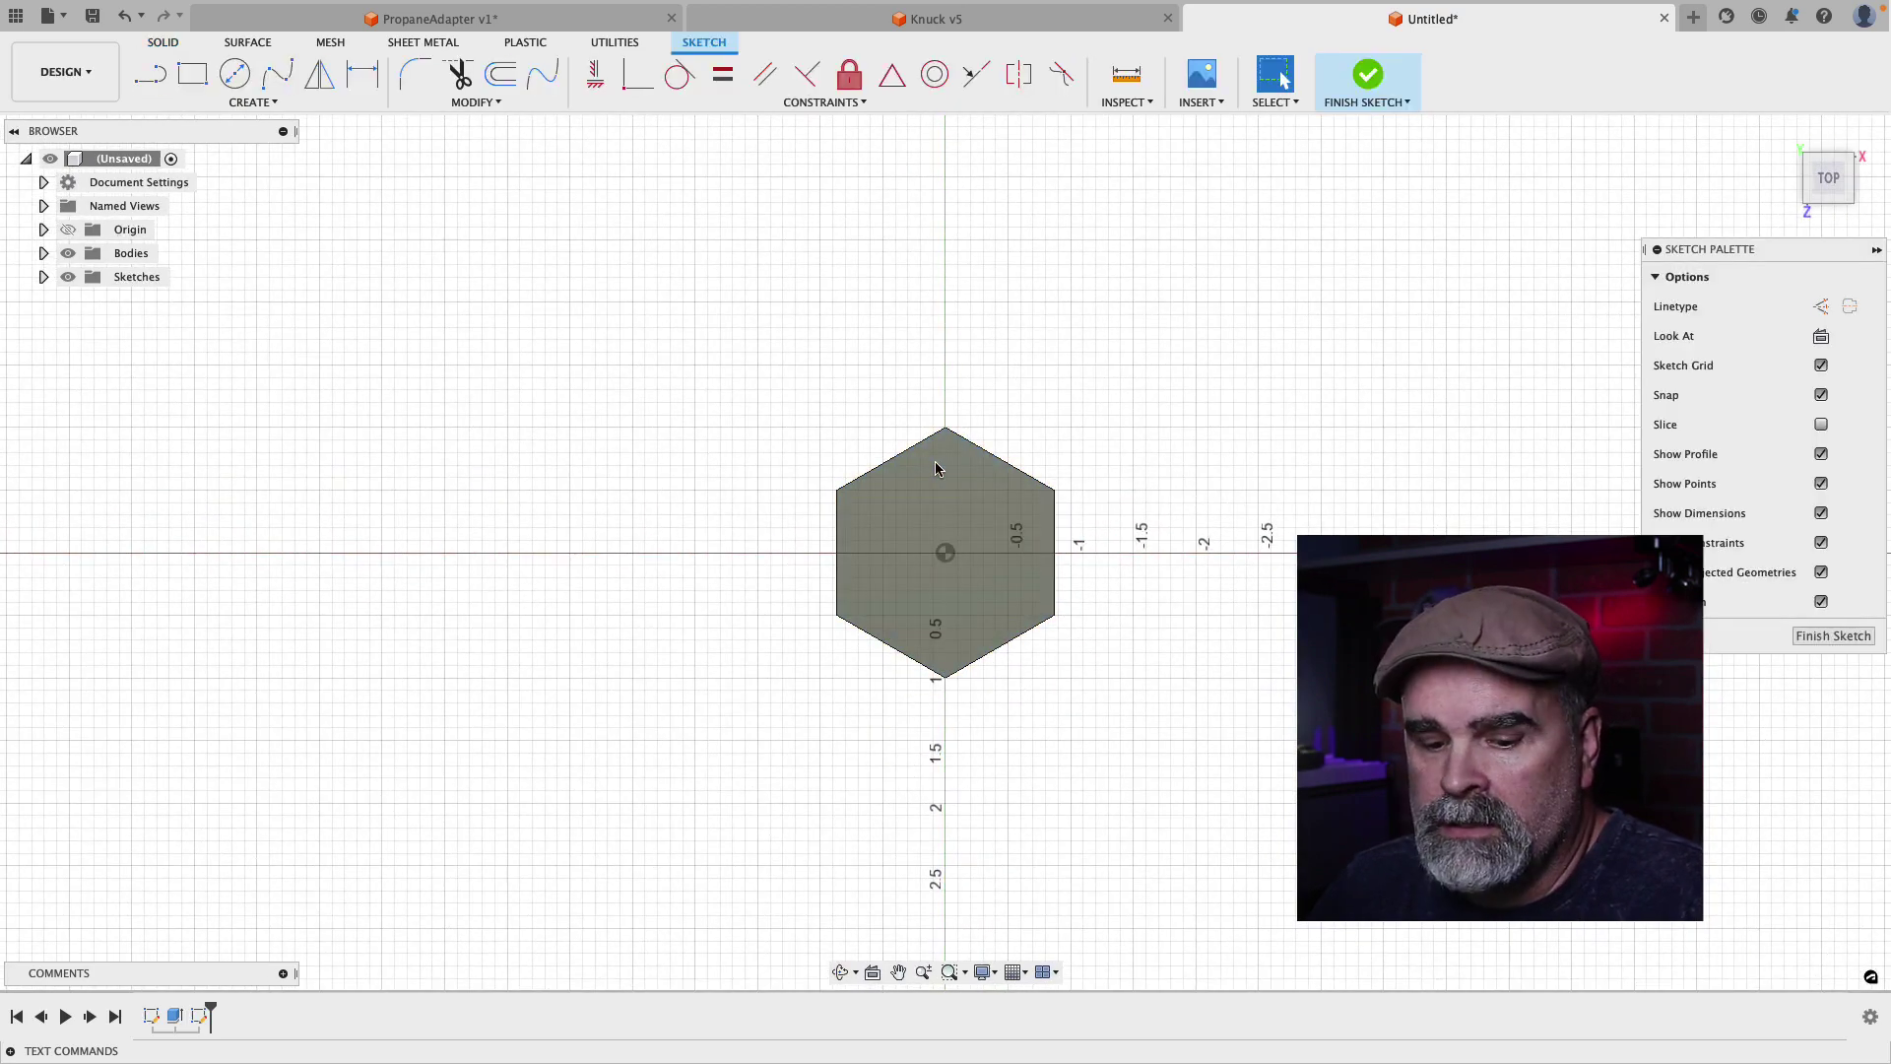
pyautogui.press('c')
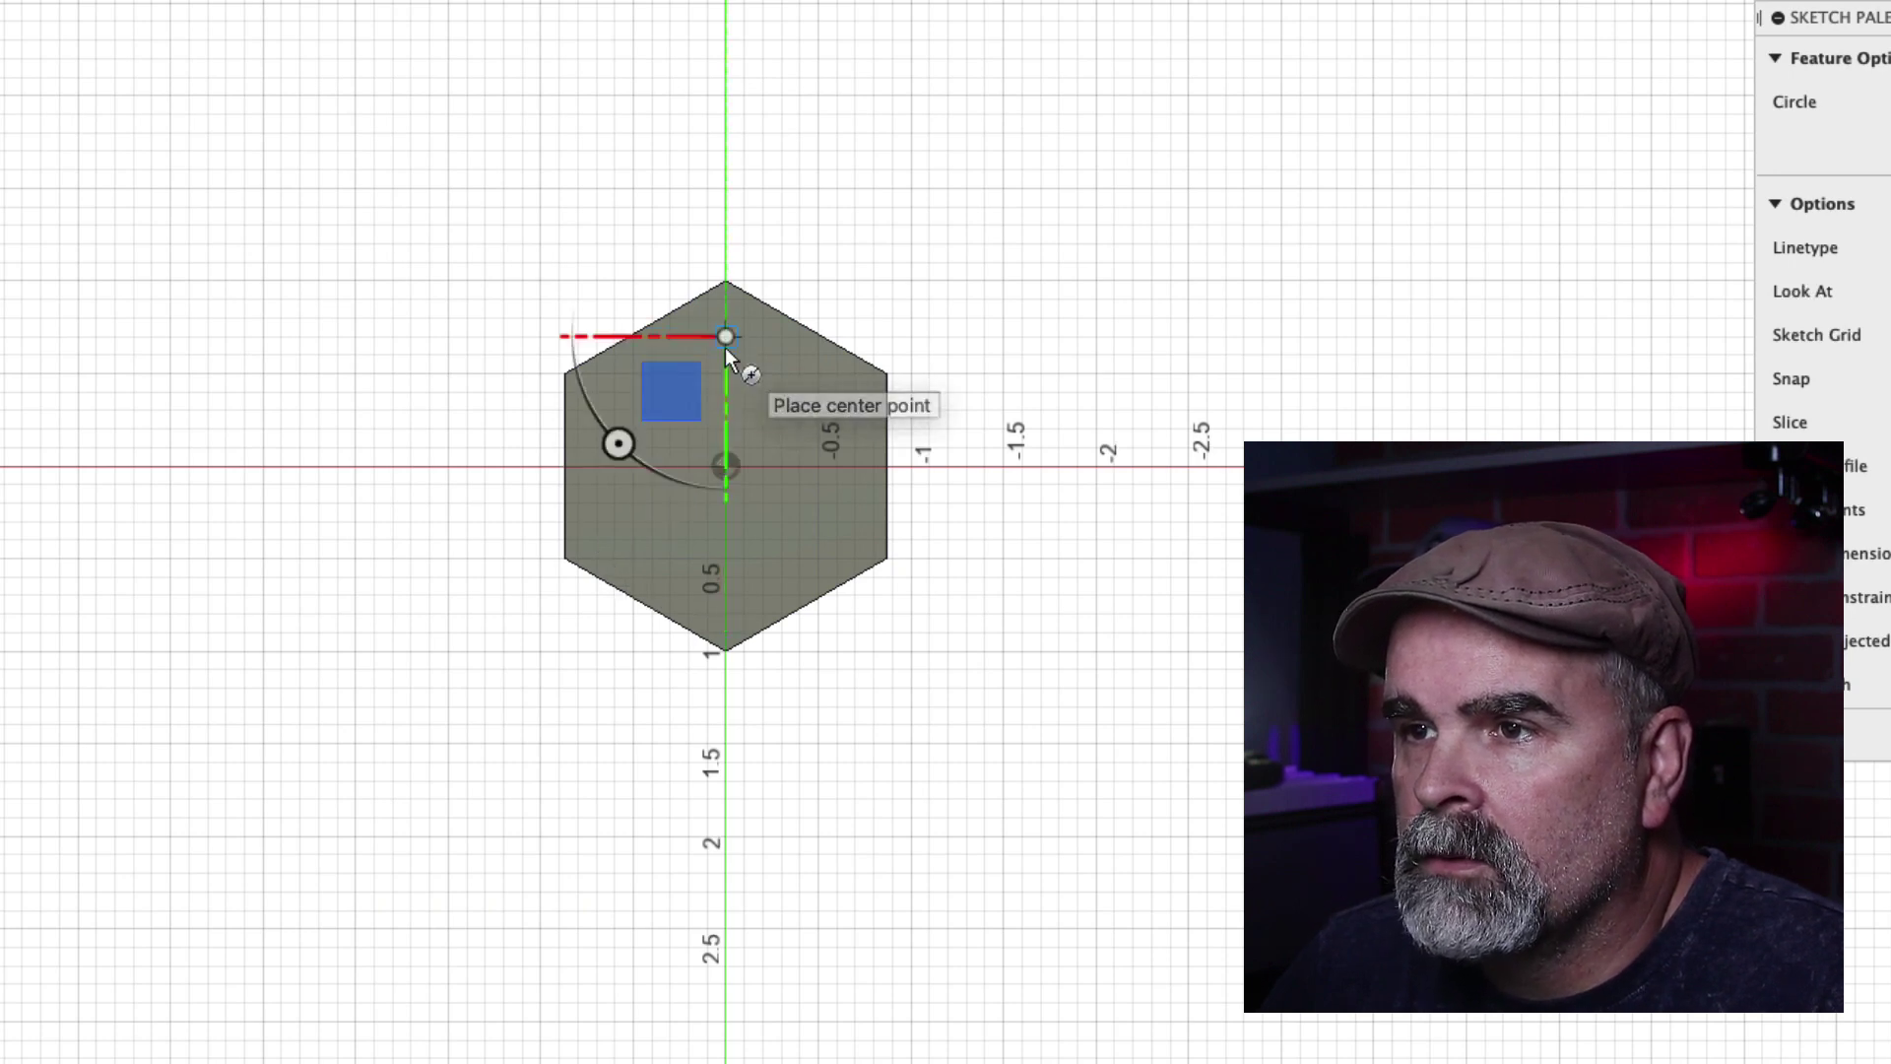
pyautogui.click(726, 344)
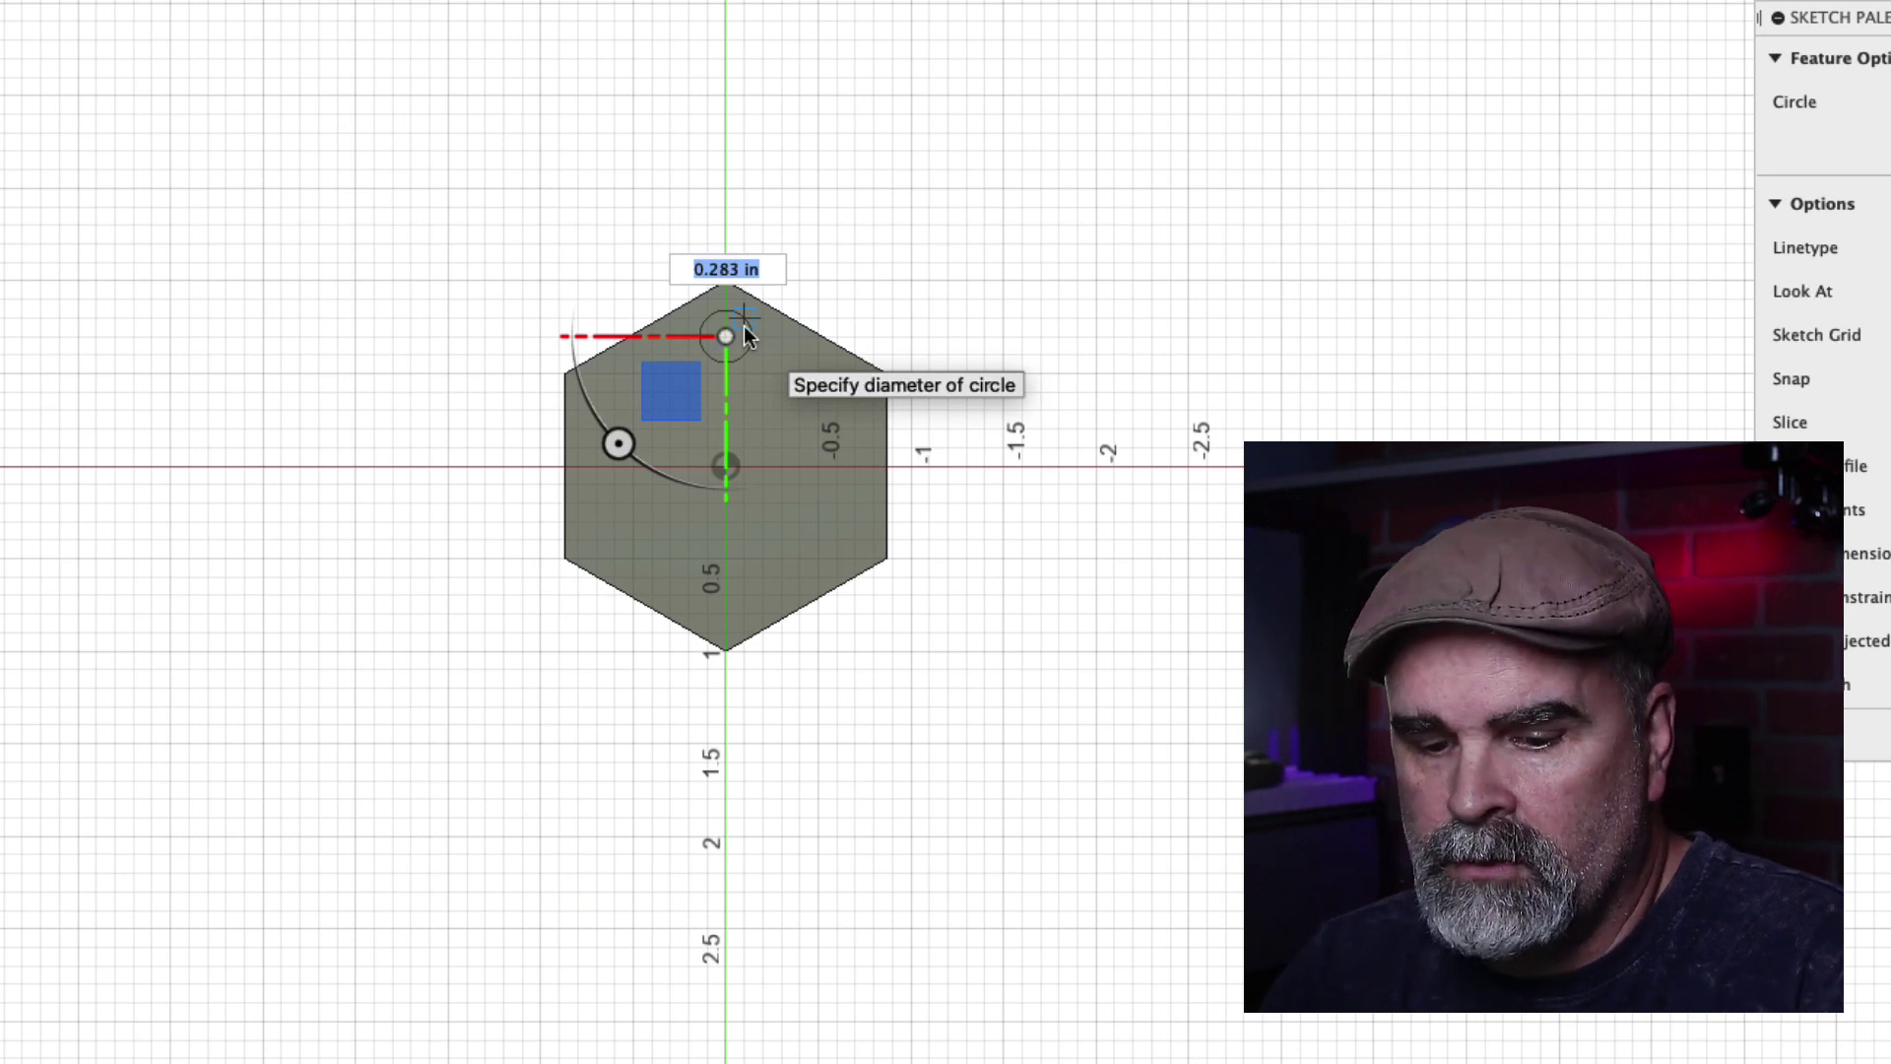
pyautogui.write('.2')
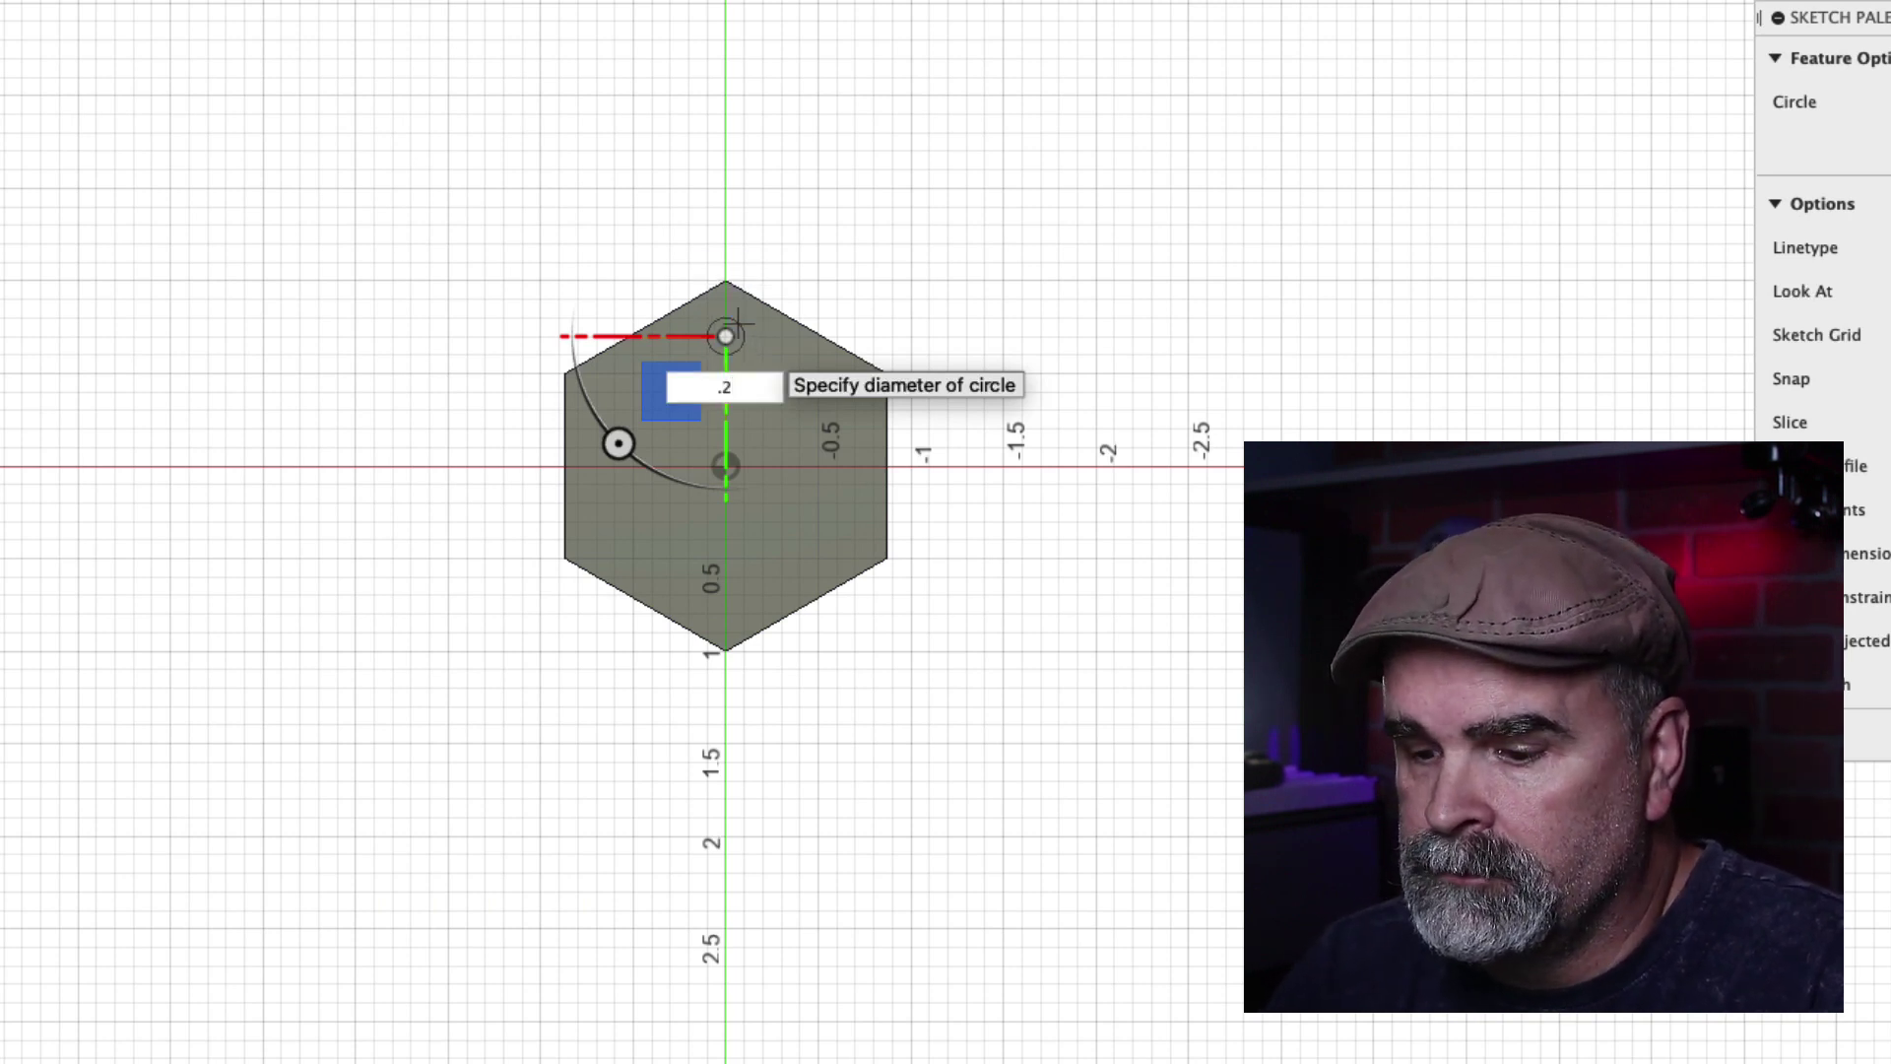
pyautogui.press('Return')
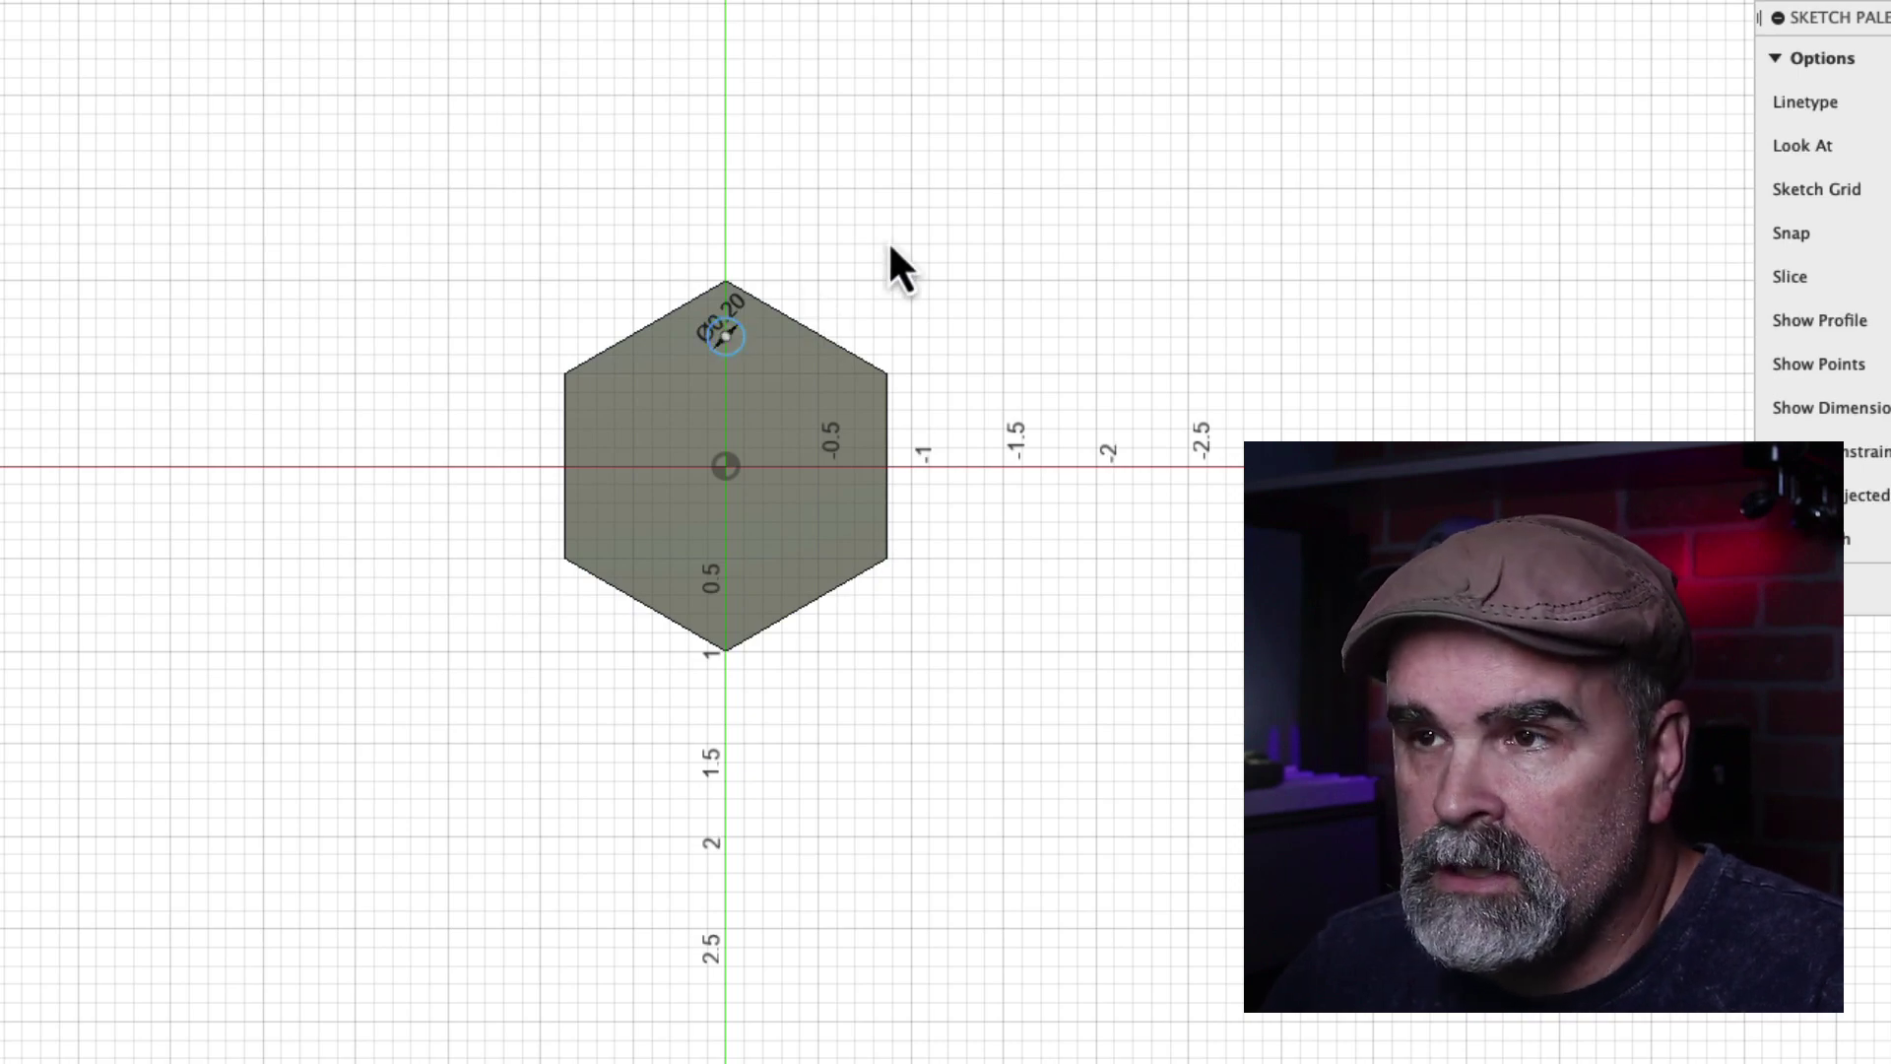
pyautogui.press('q')
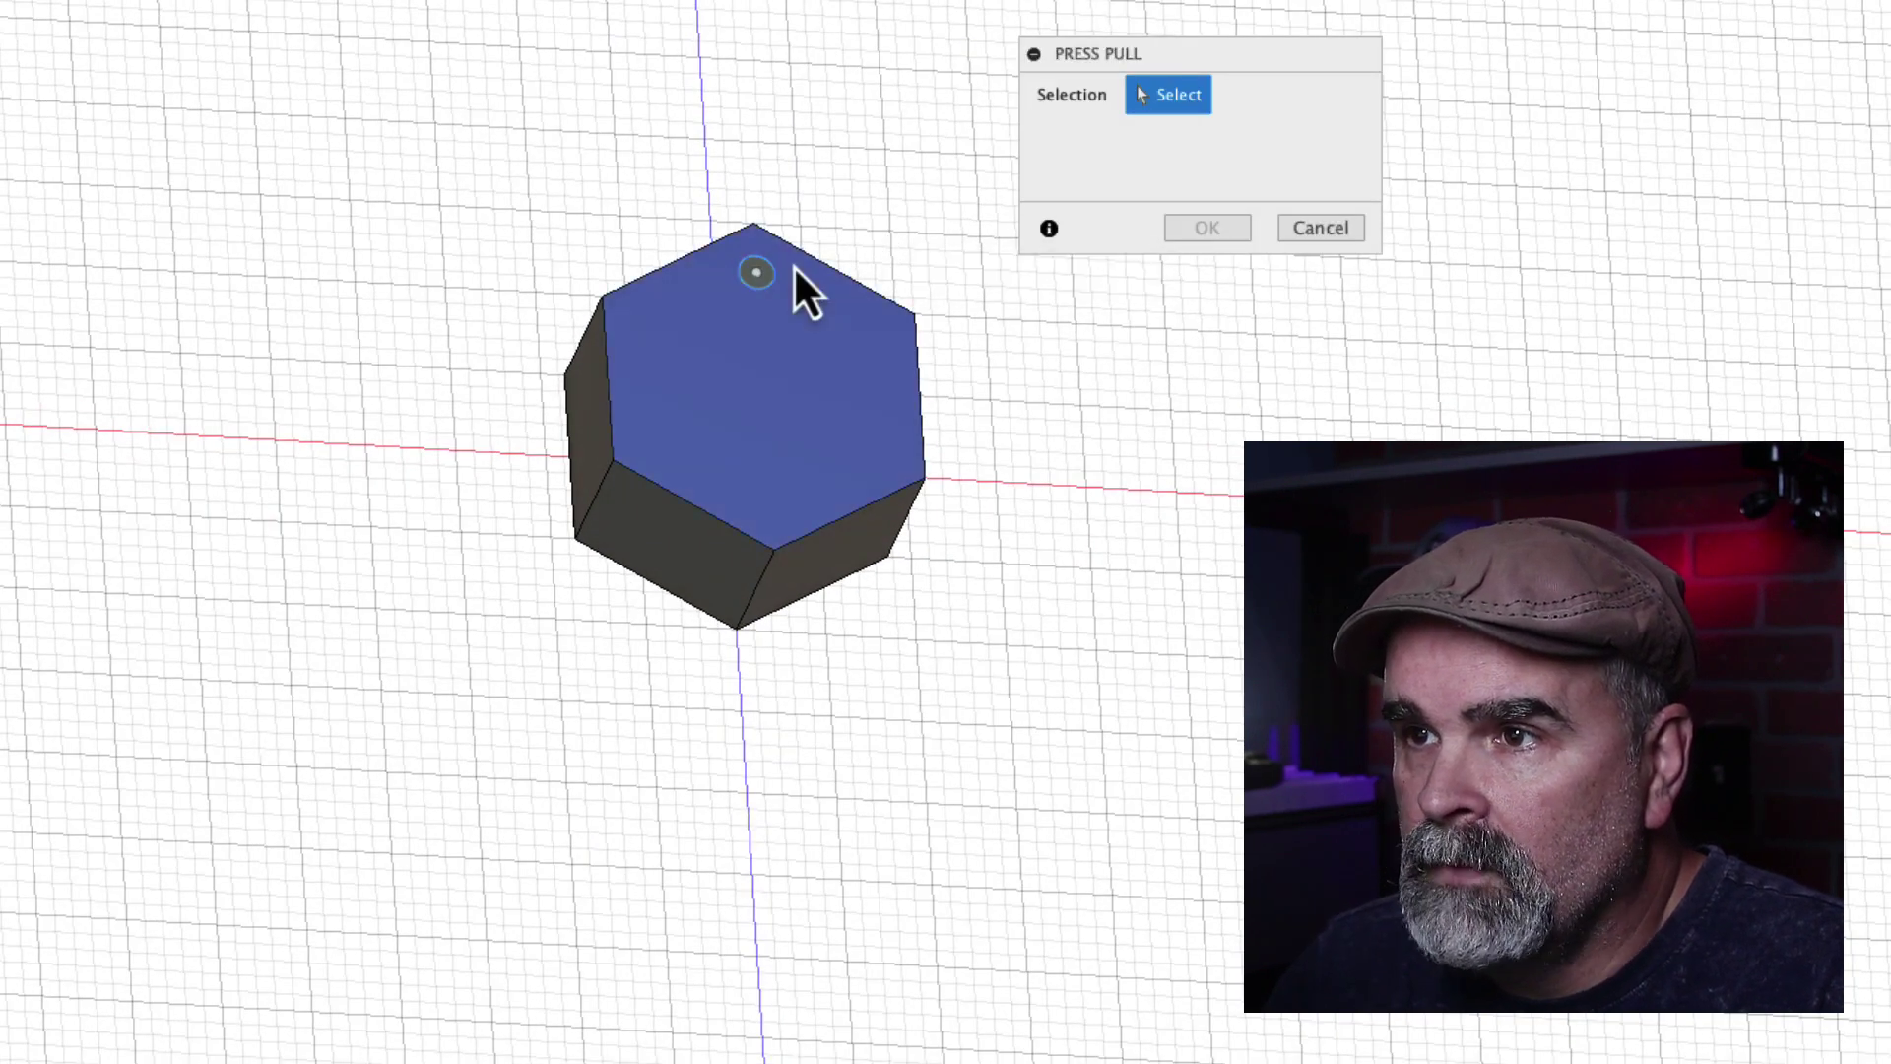
# Cut the 0.2 in circle -0.915 in through the plate, then view it from the top.
pyautogui.click(761, 275)
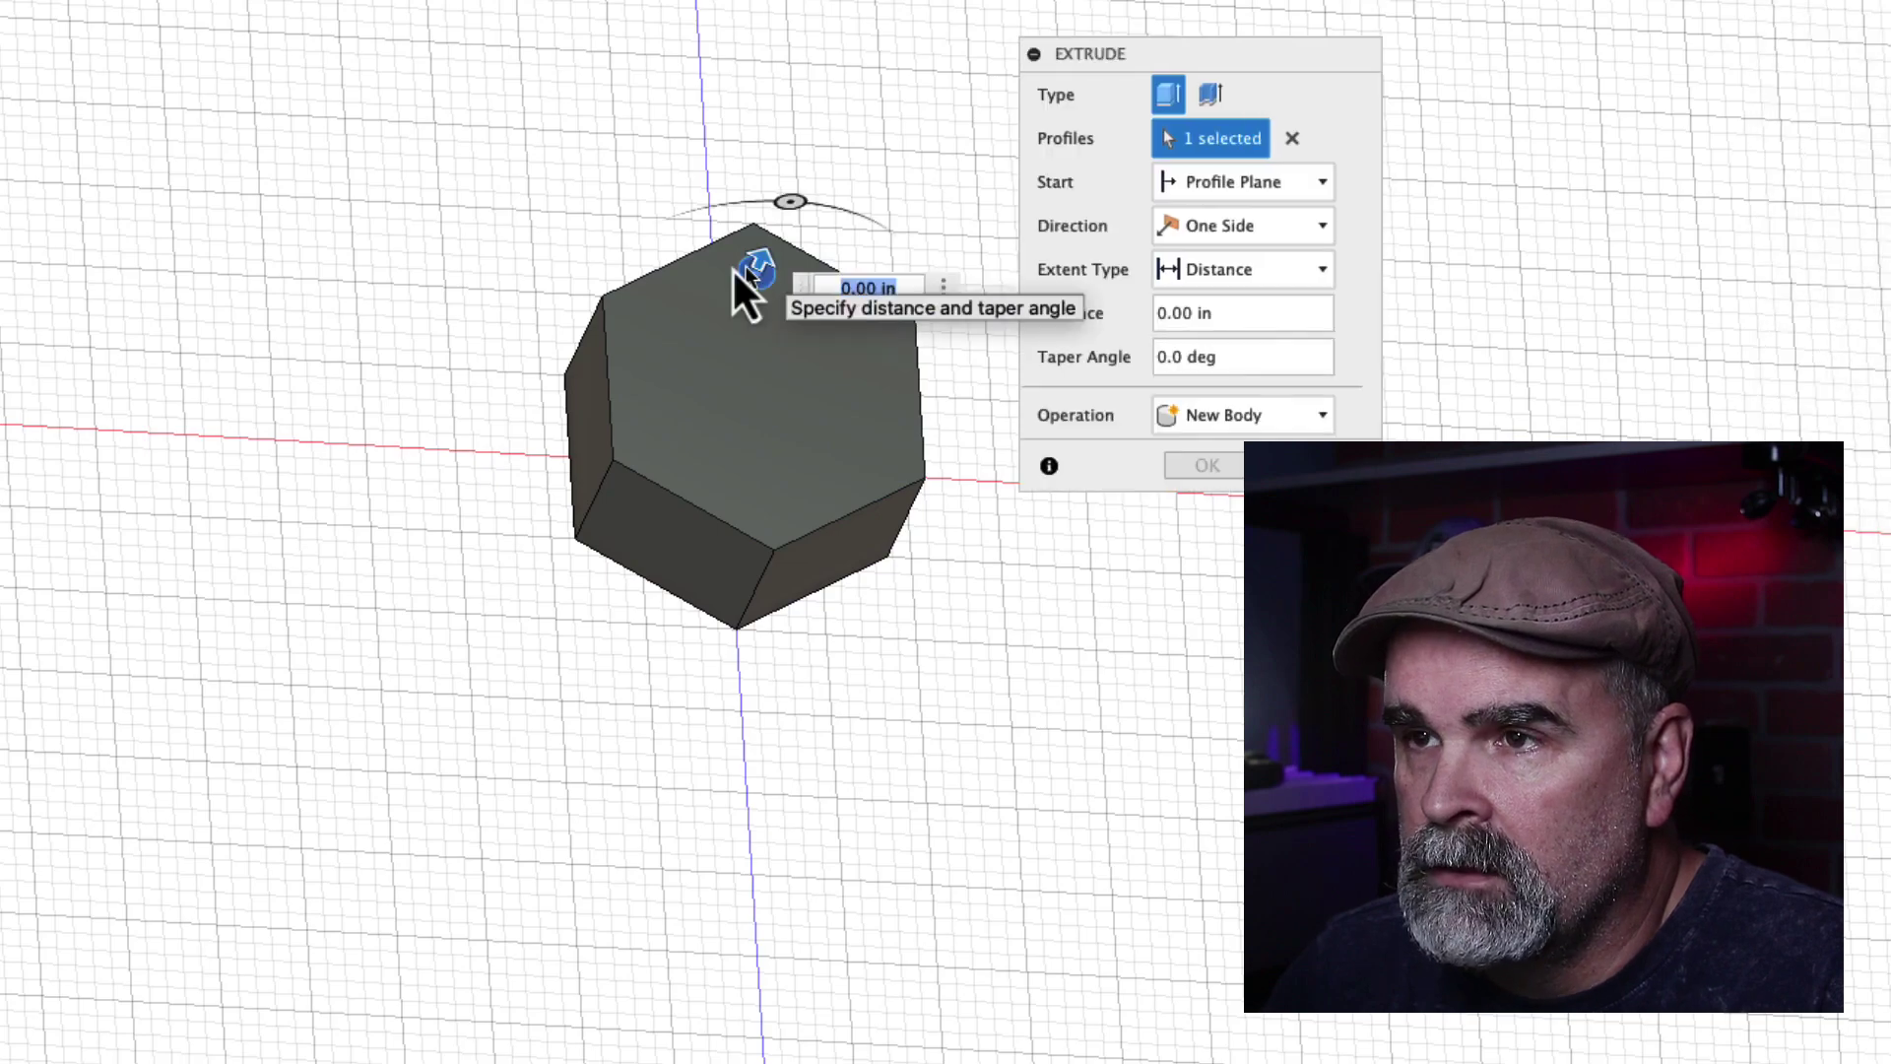
pyautogui.keyDown('shift'); pyautogui.moveTo(404, 280); pyautogui.dragTo(666, 219, button='middle'); pyautogui.keyUp('shift')
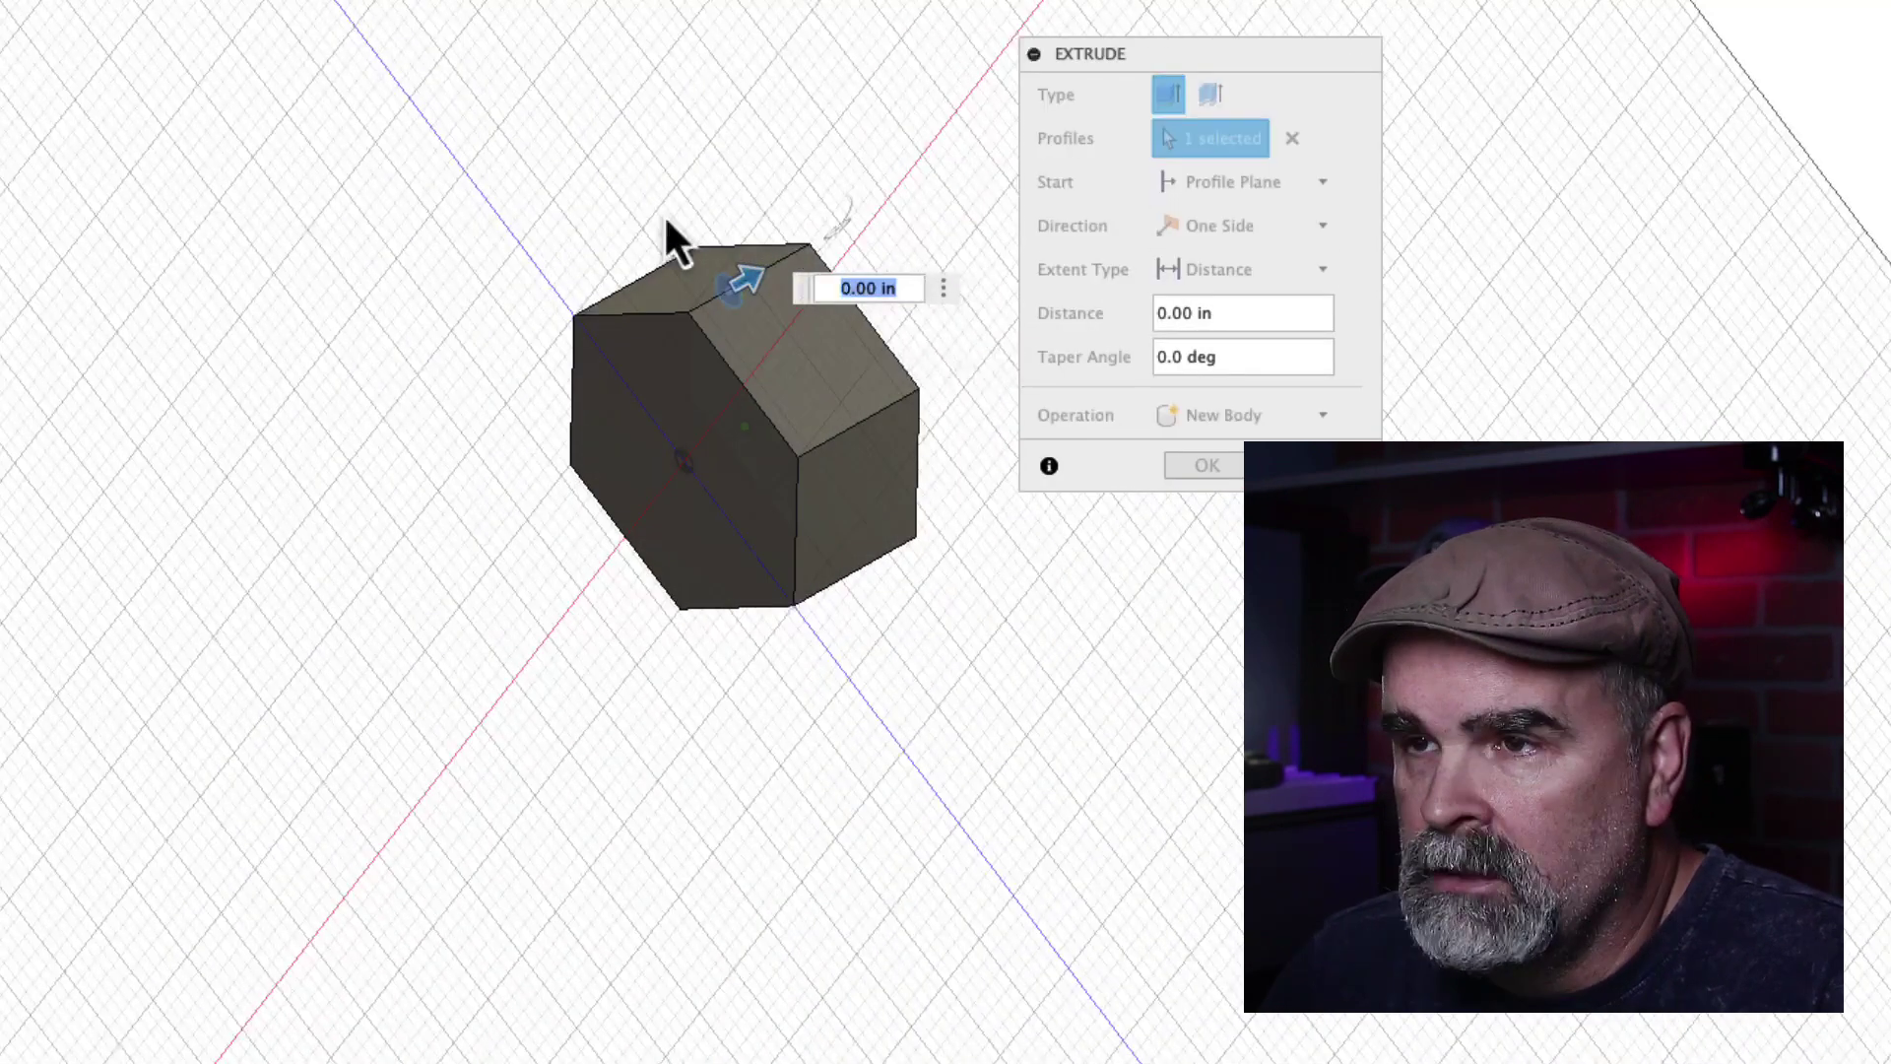
pyautogui.click(654, 398)
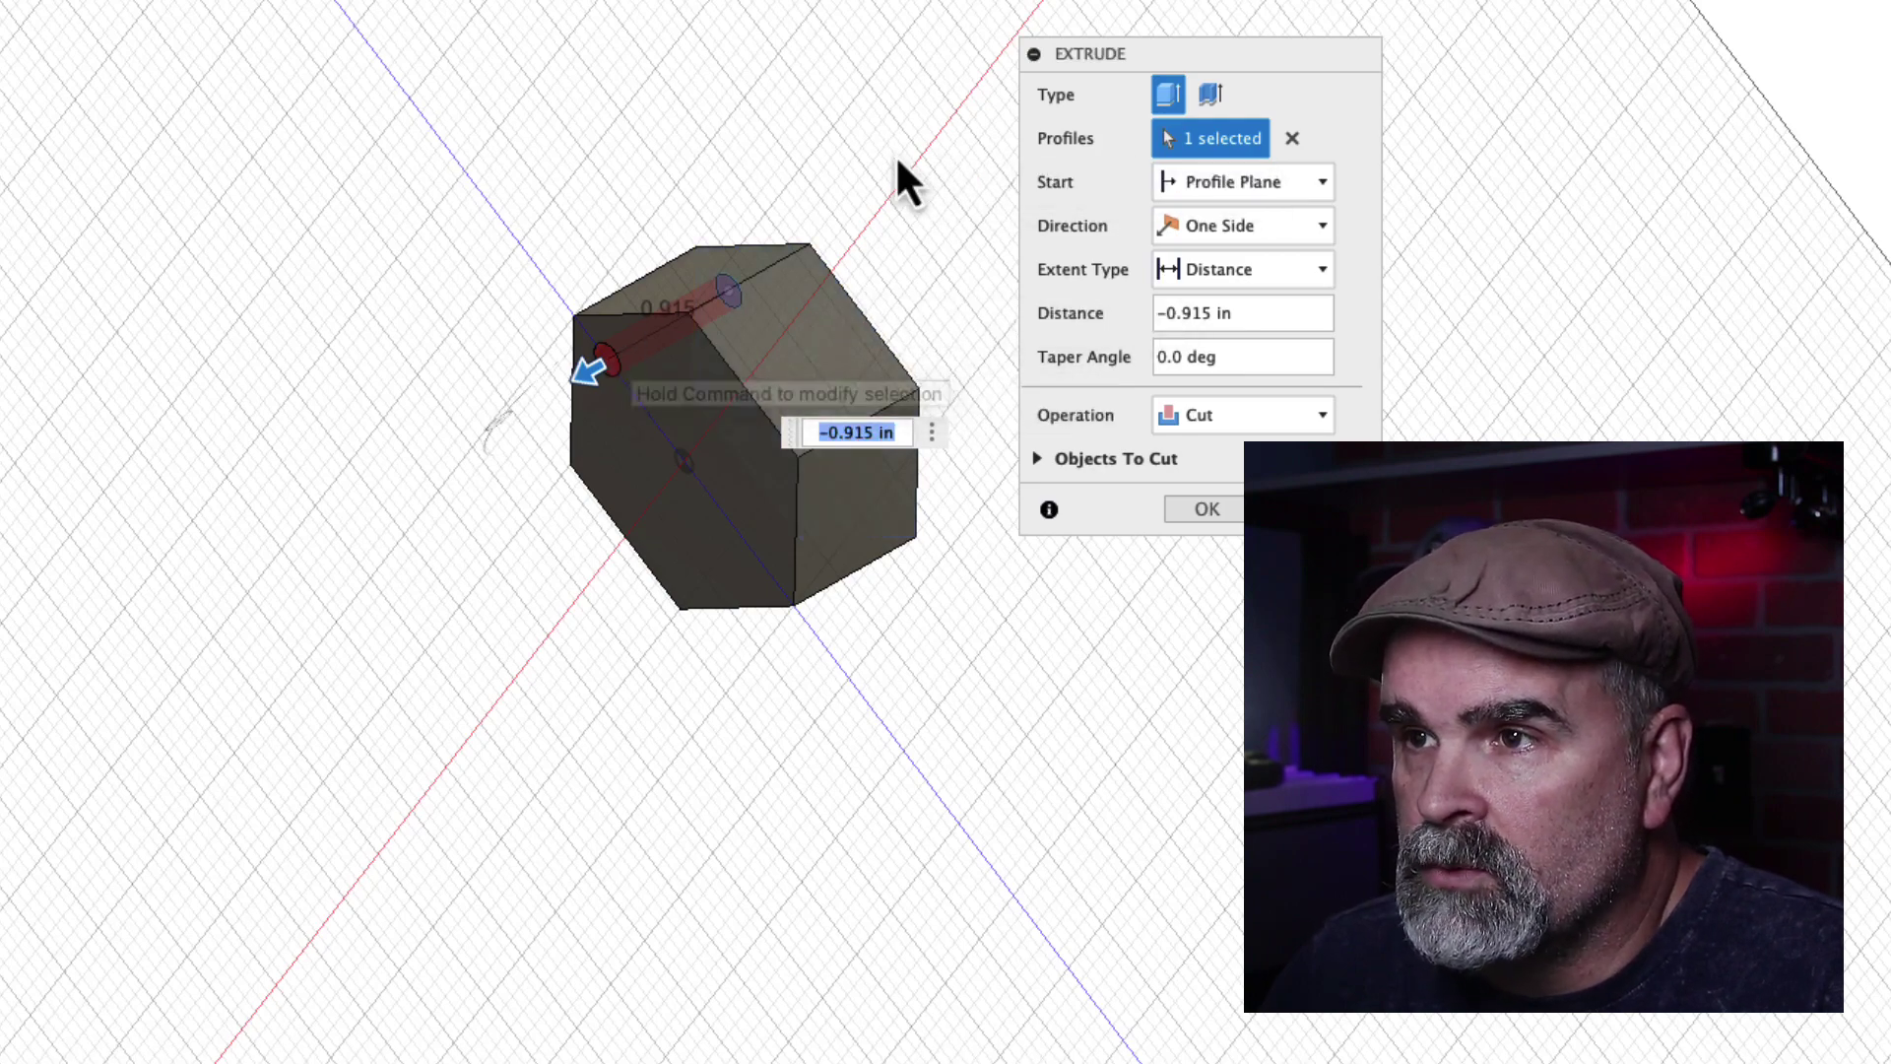
pyautogui.keyDown('shift'); pyautogui.moveTo(896, 149); pyautogui.dragTo(726, 253, button='middle'); pyautogui.keyUp('shift')
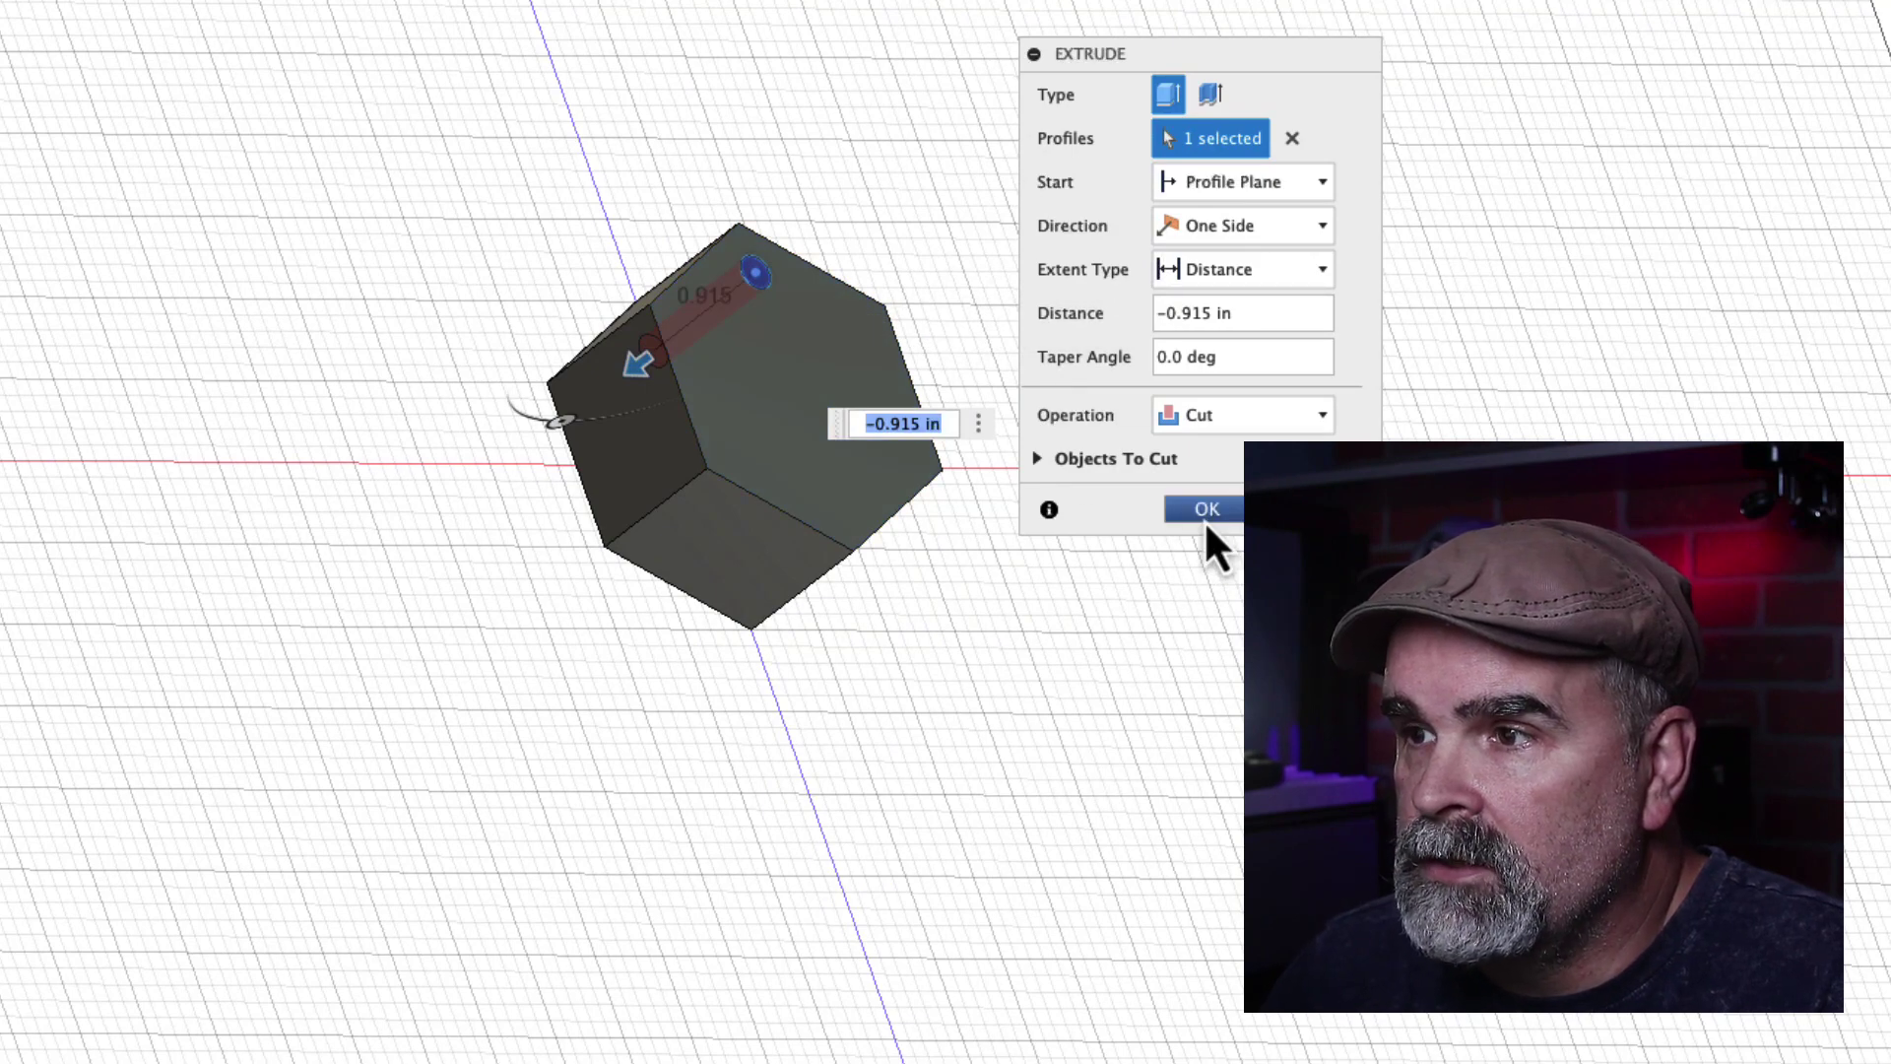
pyautogui.click(1205, 513)
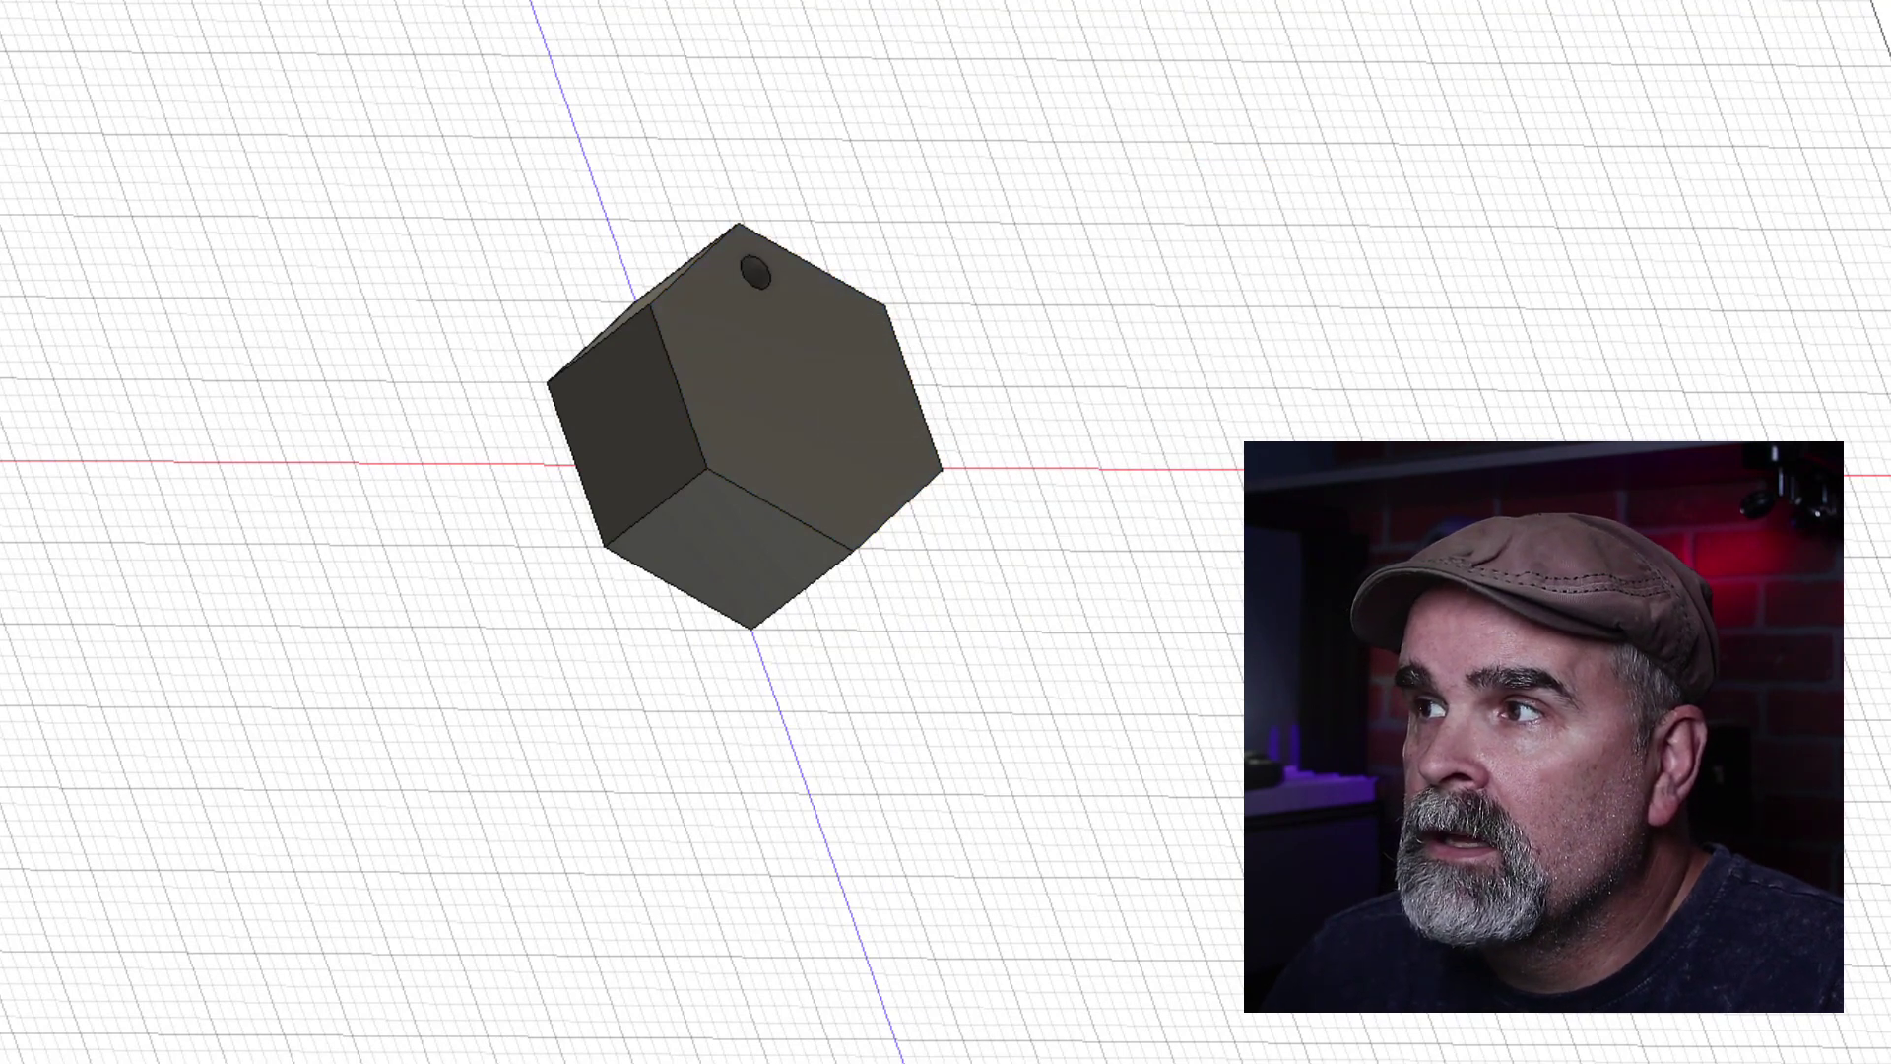
pyautogui.click(1543, 33)
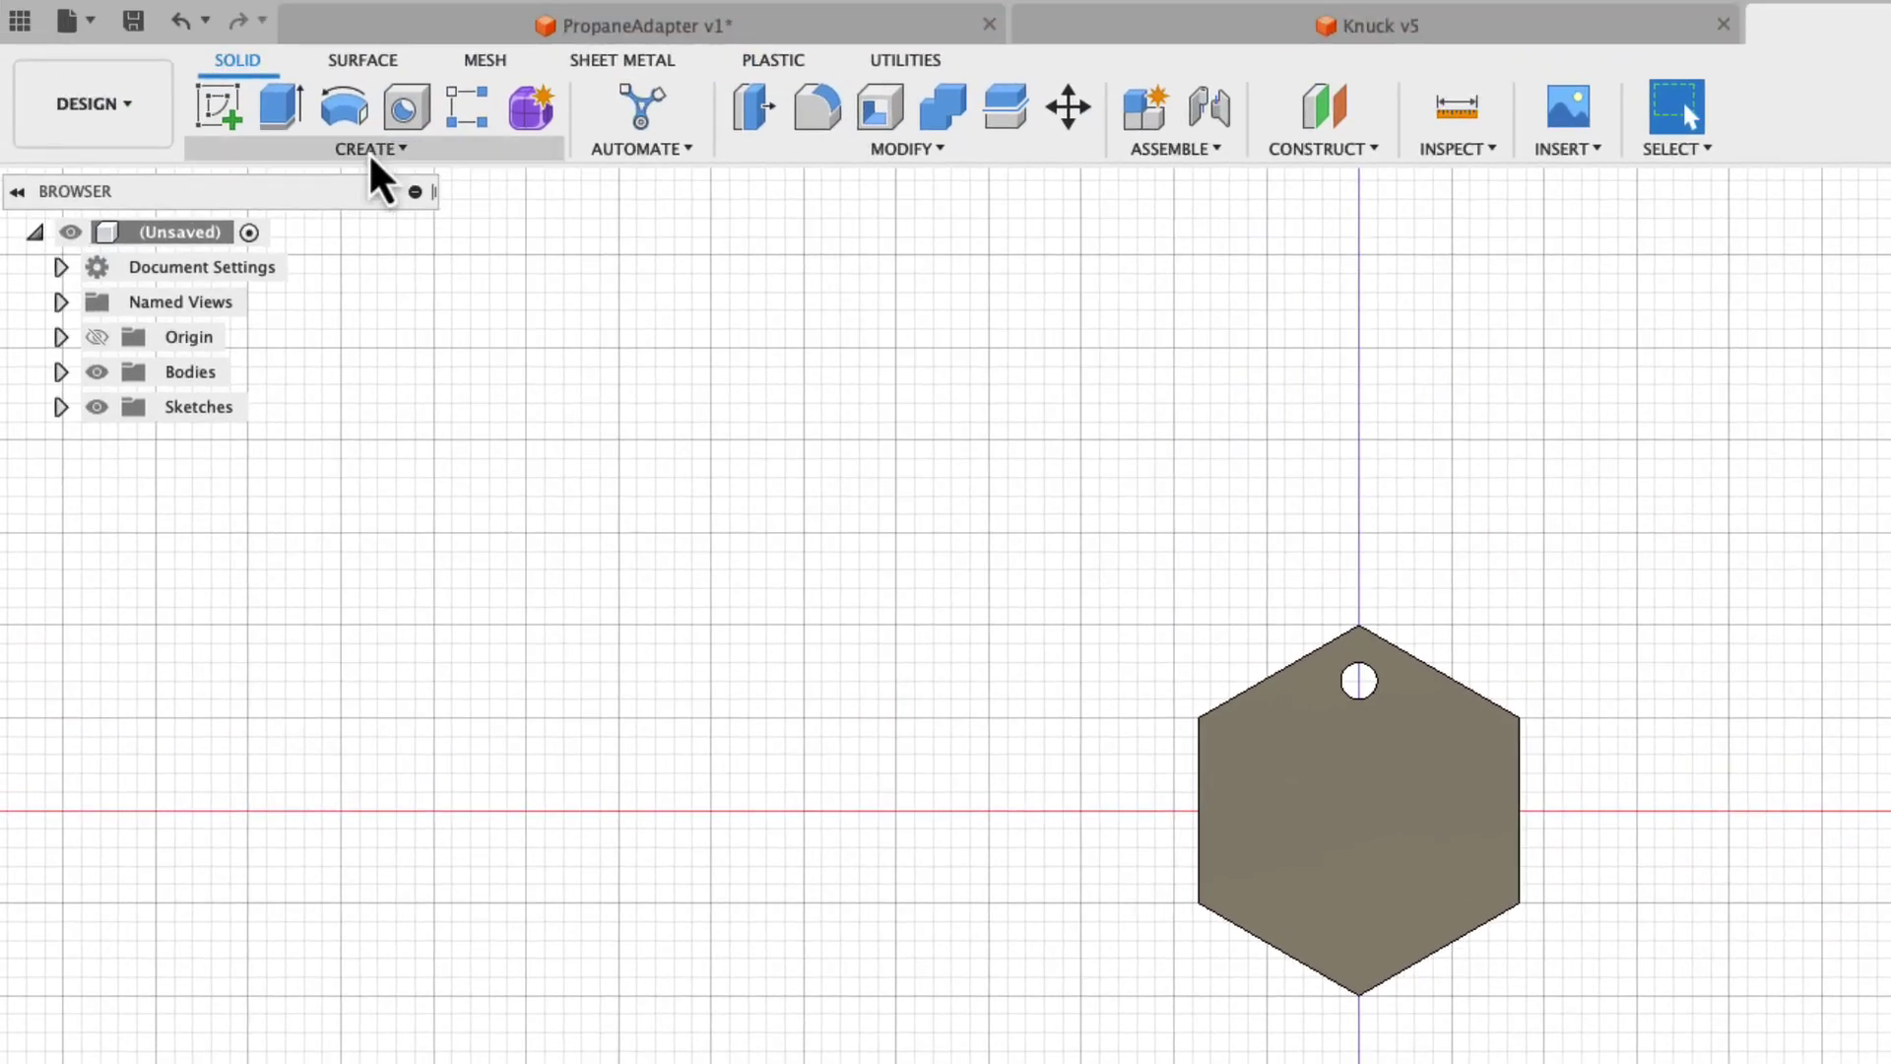
# Start a circular pattern using the hole face and the plate's top face as objects.
pyautogui.click(369, 150)
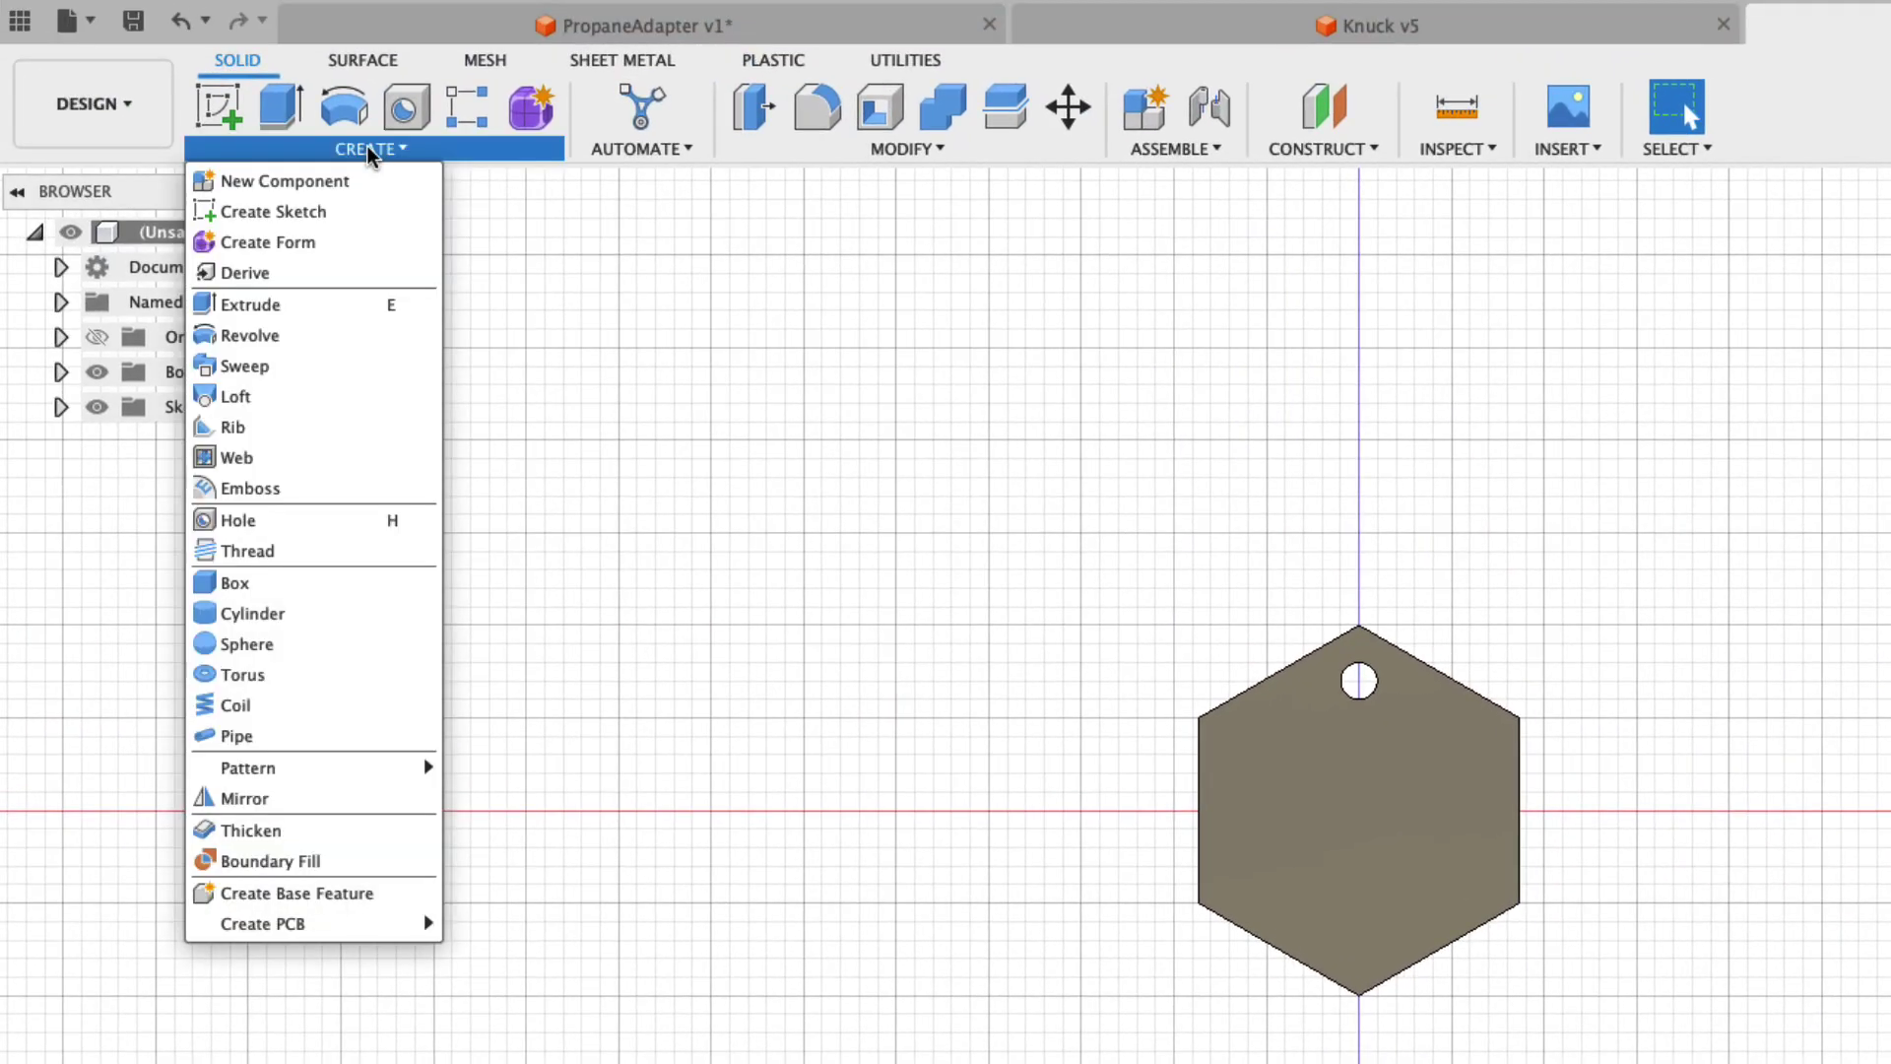
pyautogui.moveTo(262, 773)
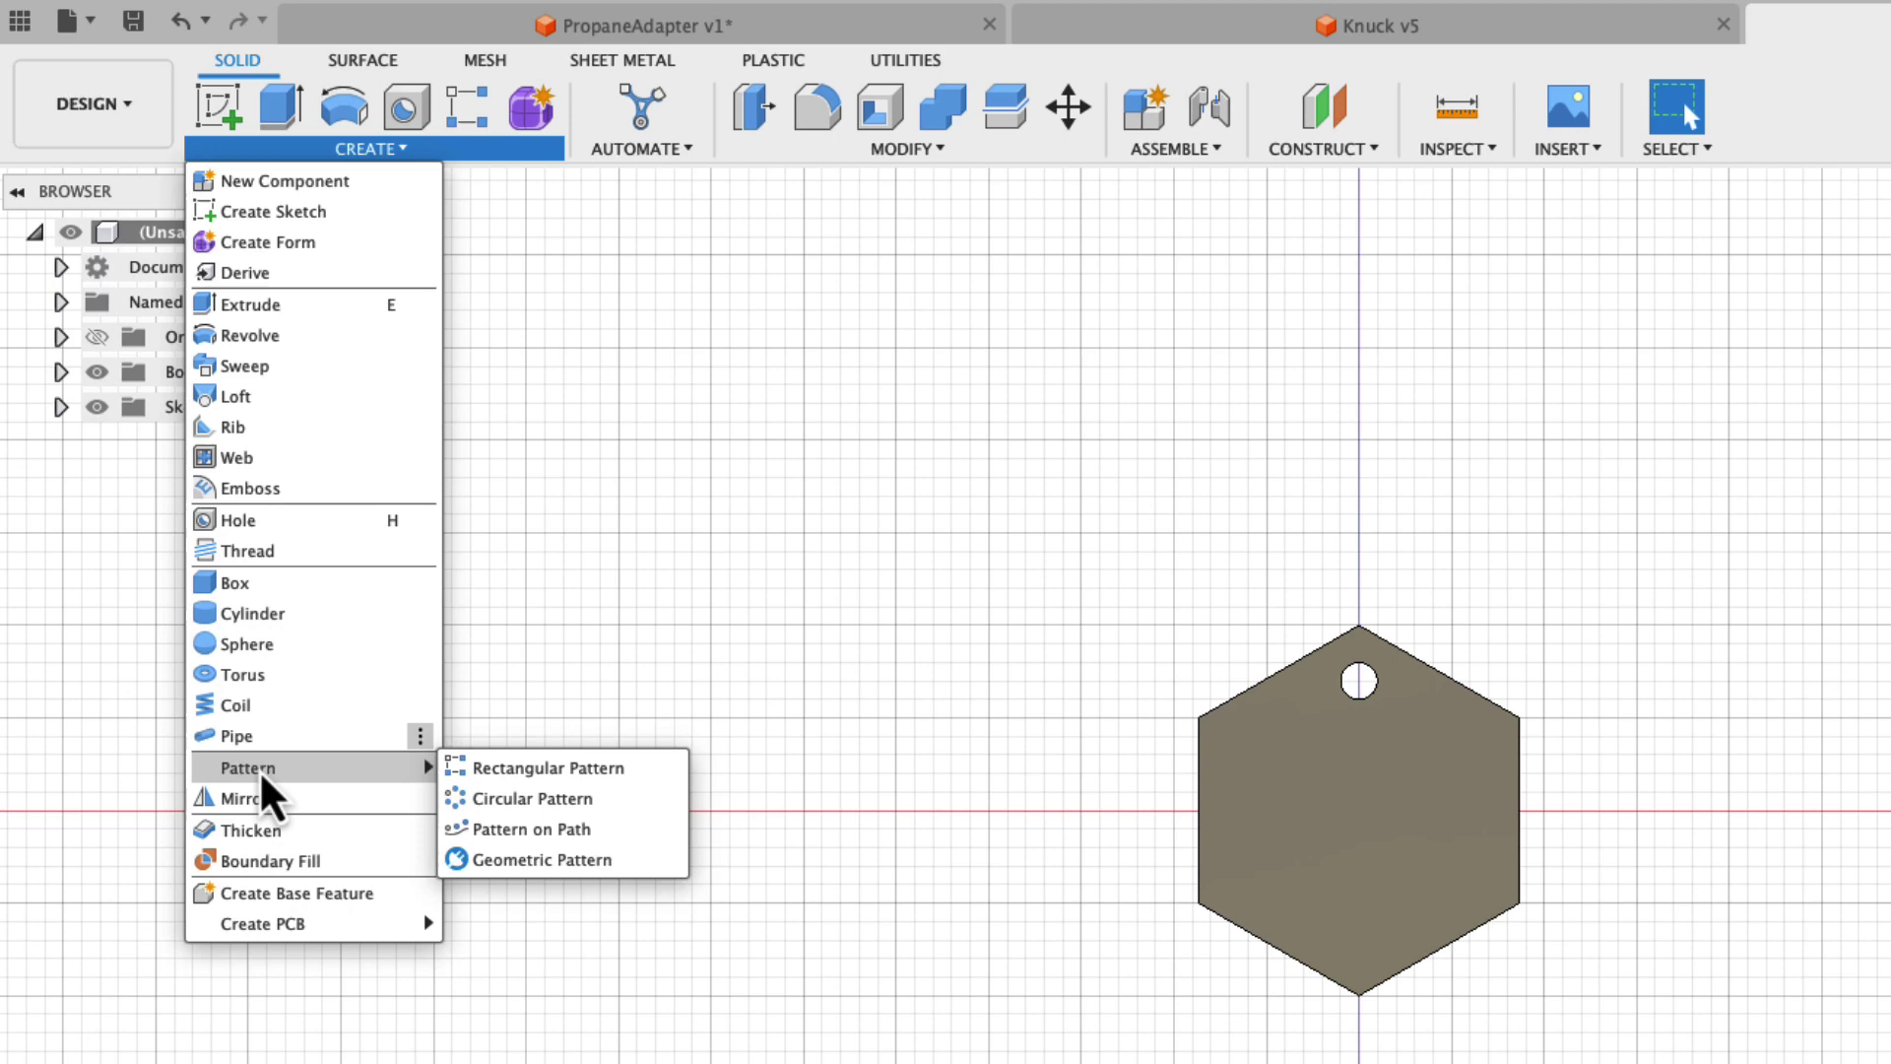
pyautogui.click(522, 800)
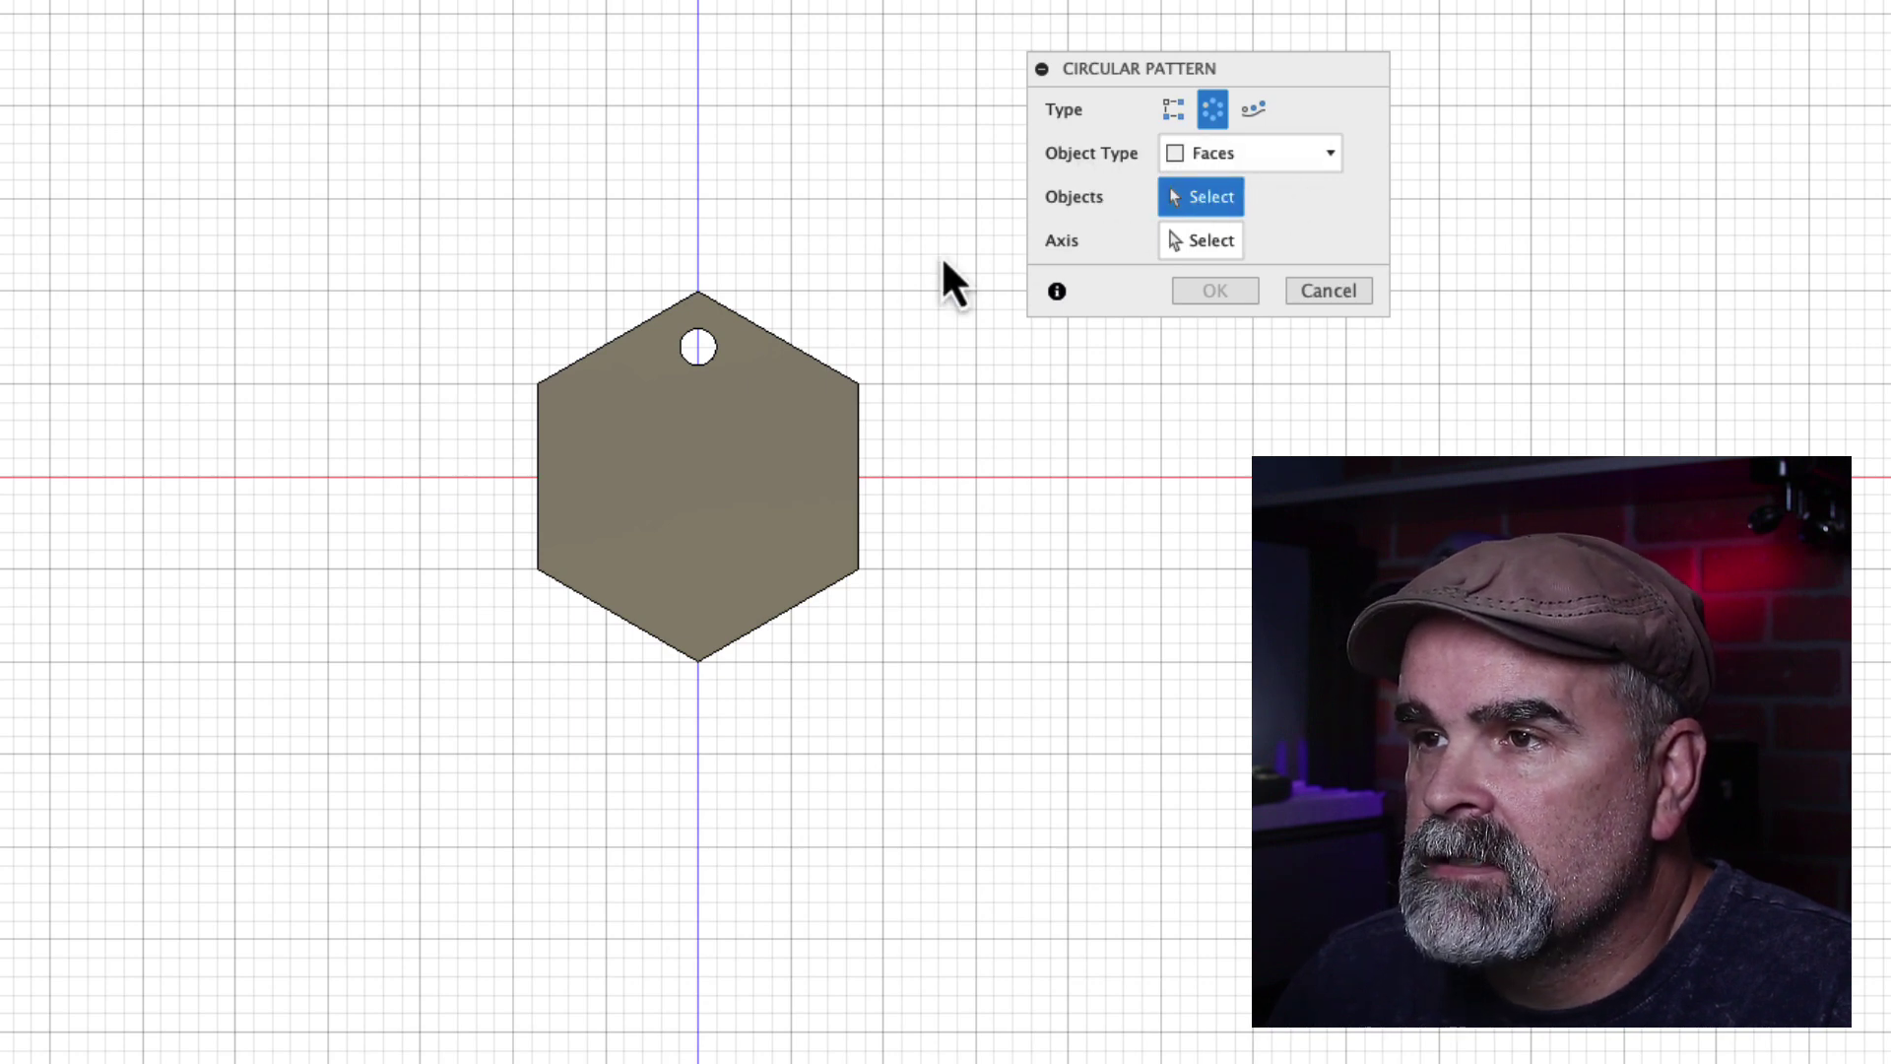
pyautogui.keyDown('shift'); pyautogui.moveTo(864, 280); pyautogui.dragTo(882, 251, button='middle'); pyautogui.keyUp('shift')
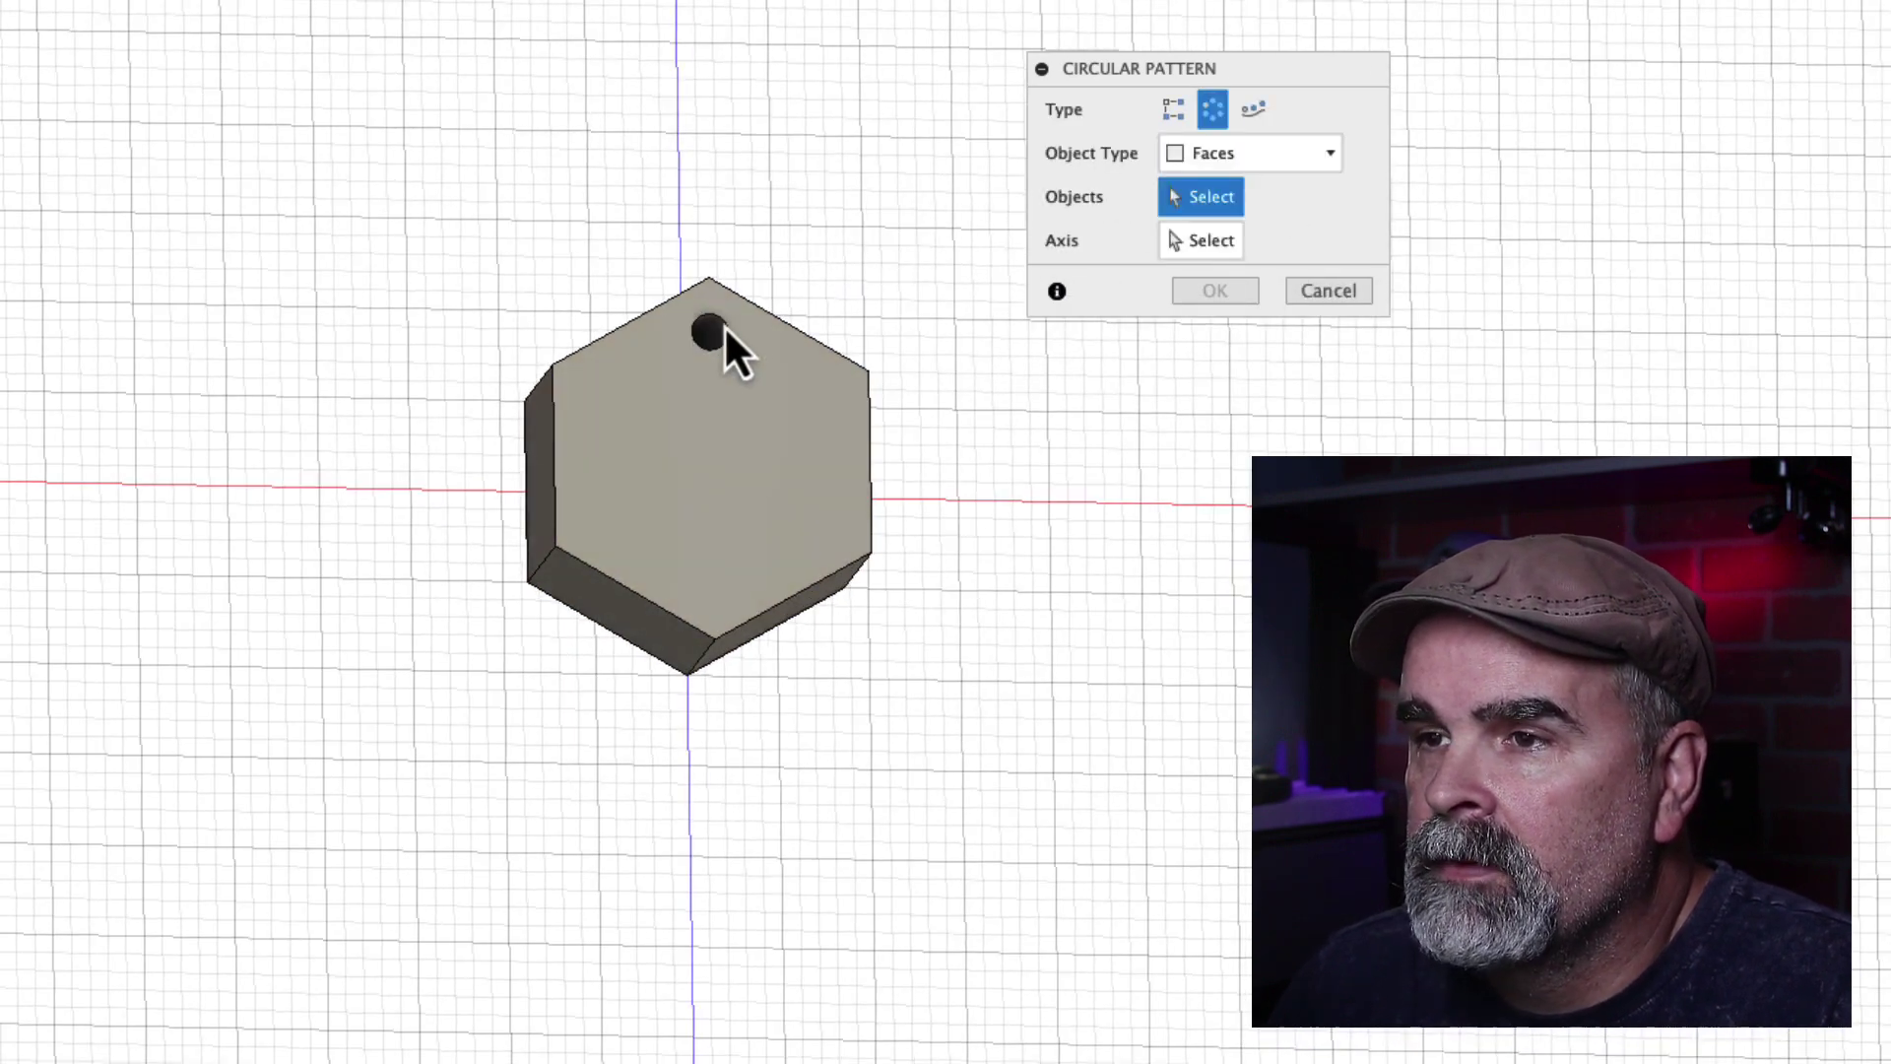
pyautogui.click(713, 331)
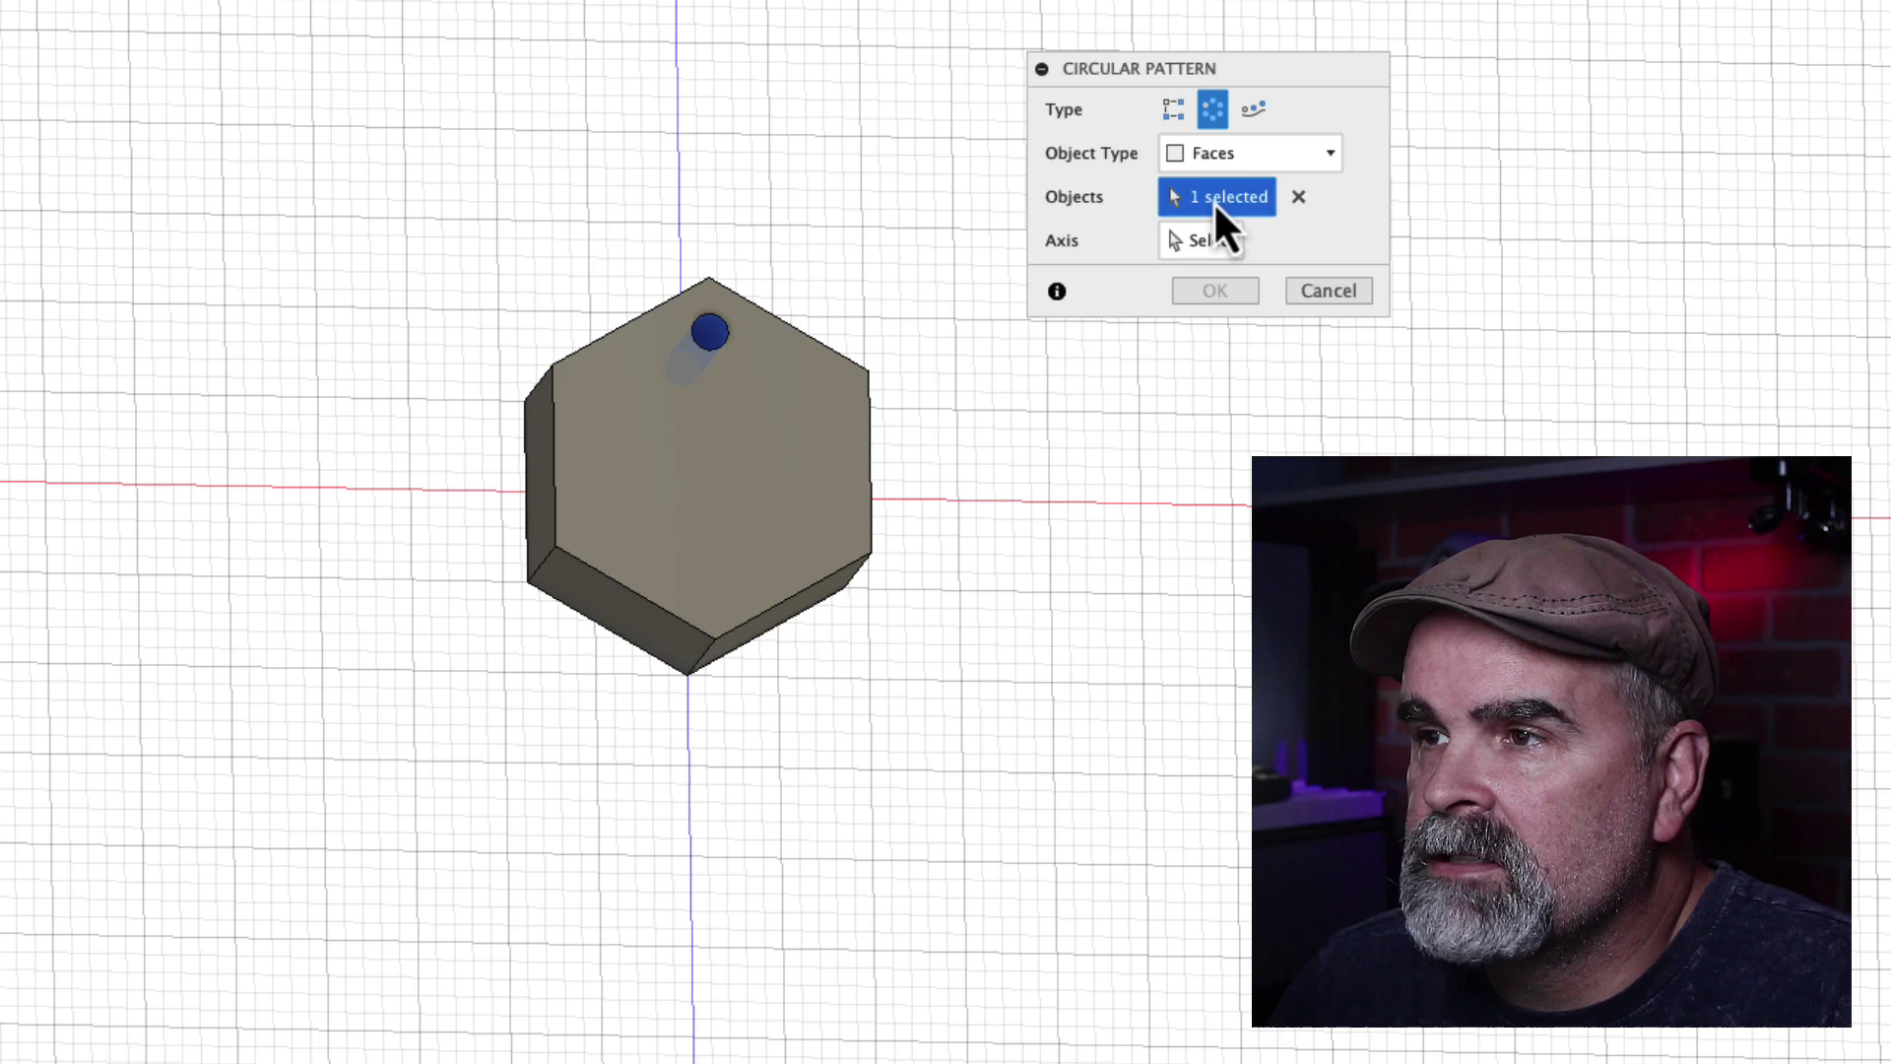
pyautogui.click(794, 458)
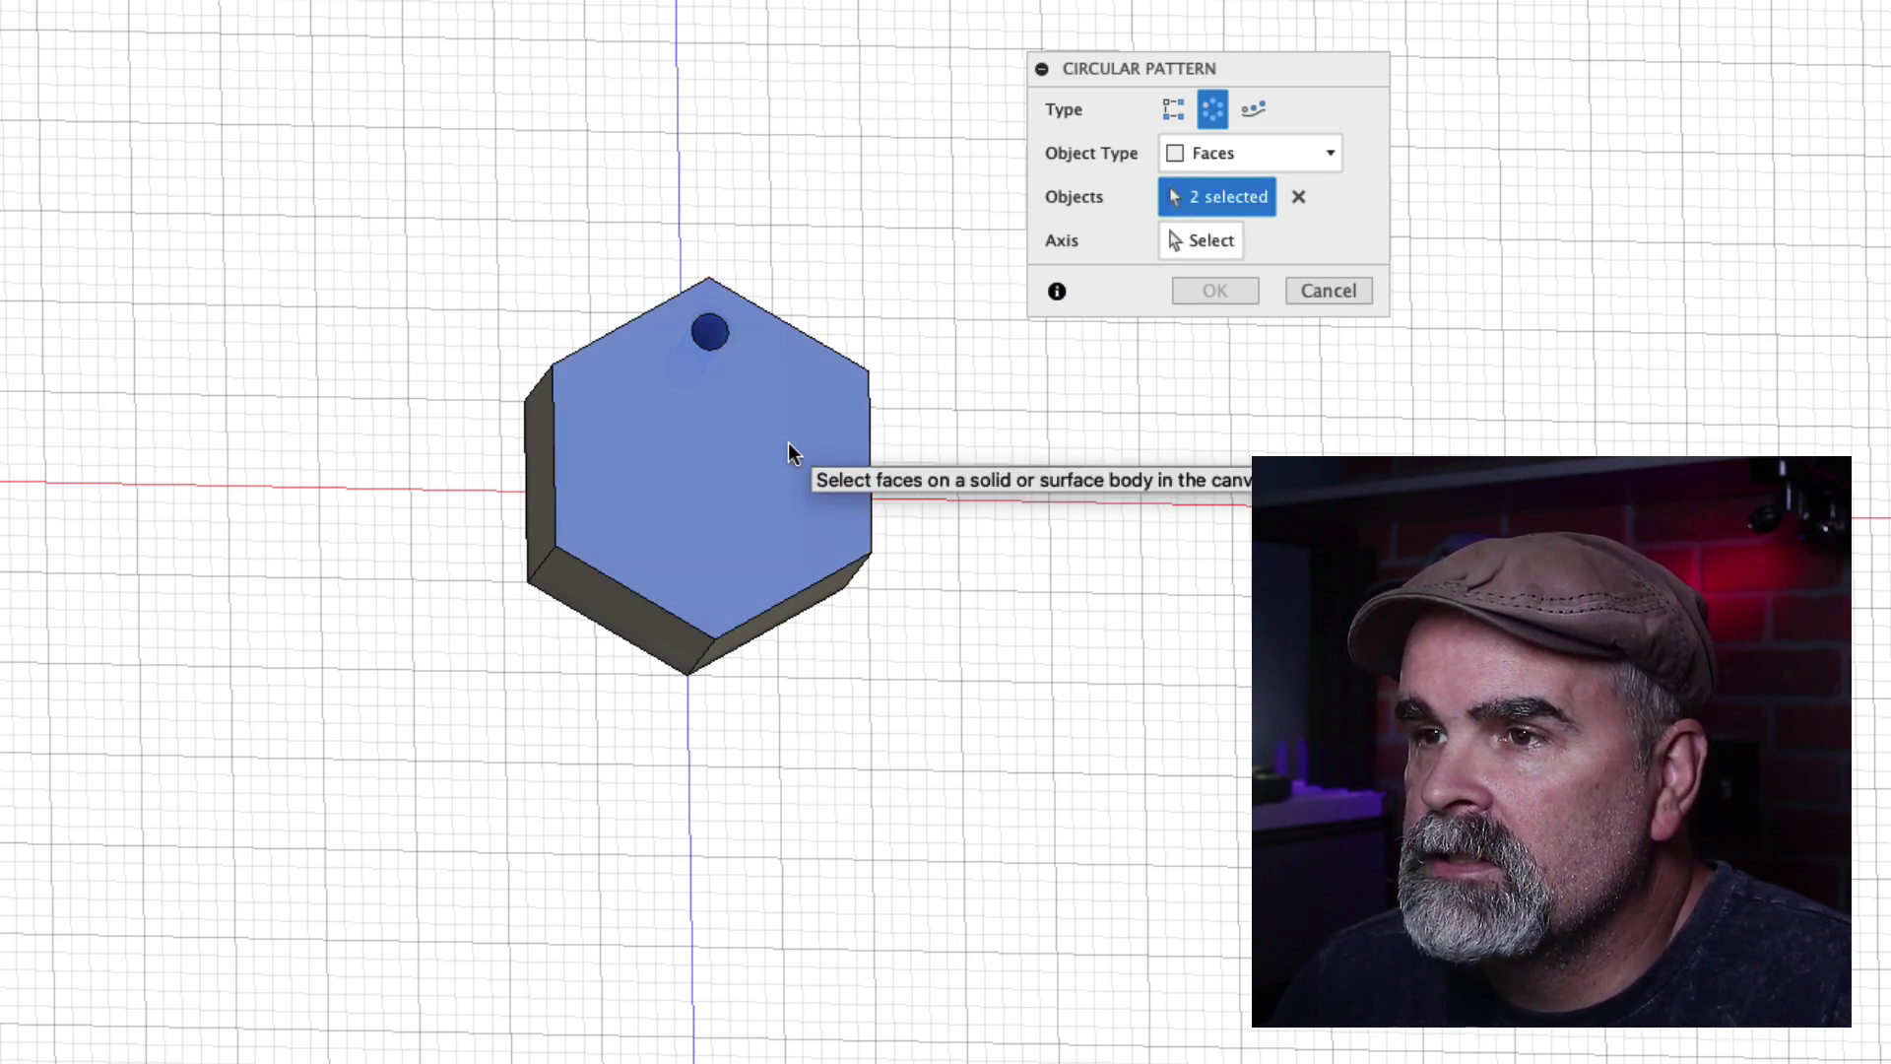
# Set the pattern axis to the vertical axis through the plate's centre.
pyautogui.click(1203, 250)
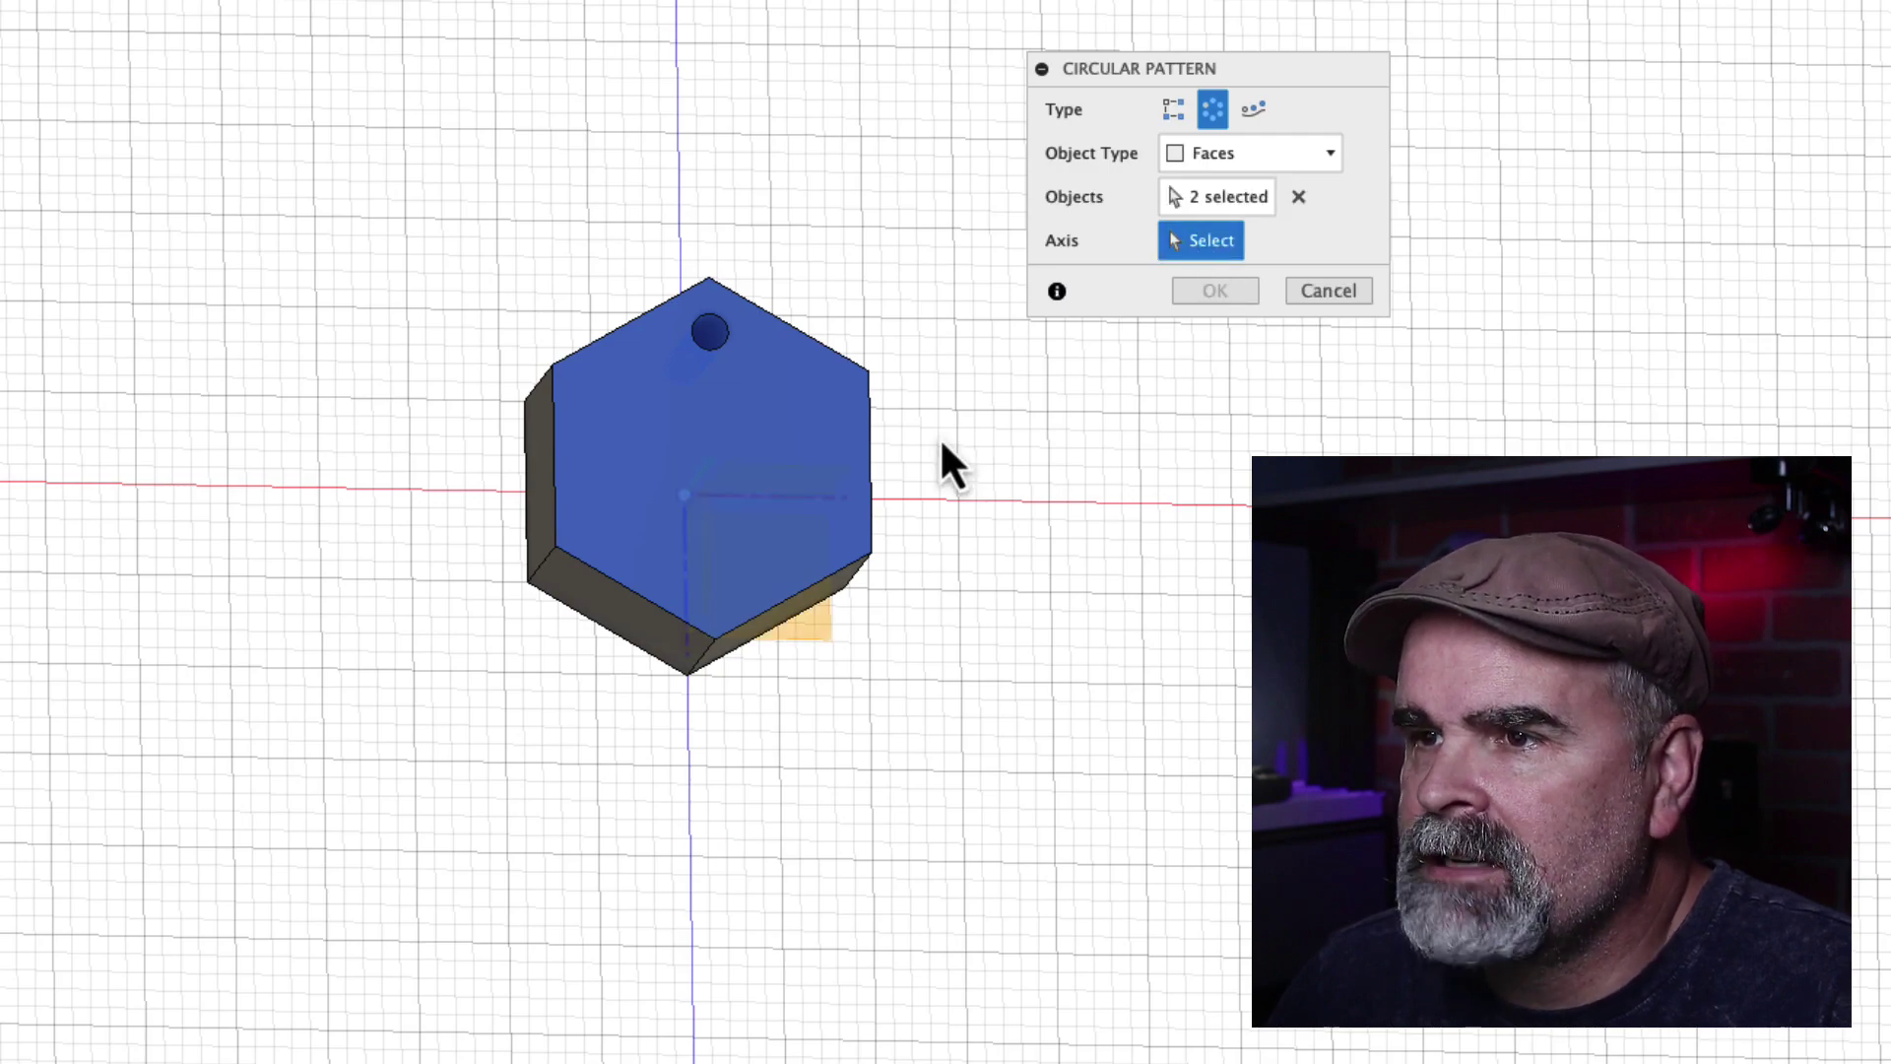
pyautogui.moveTo(939, 431)
pyautogui.keyDown('shift'); pyautogui.mouseDown(button='middle')
pyautogui.moveTo(1032, 305)
pyautogui.moveTo(948, 396)
pyautogui.mouseUp(button='middle'); pyautogui.keyUp('shift')
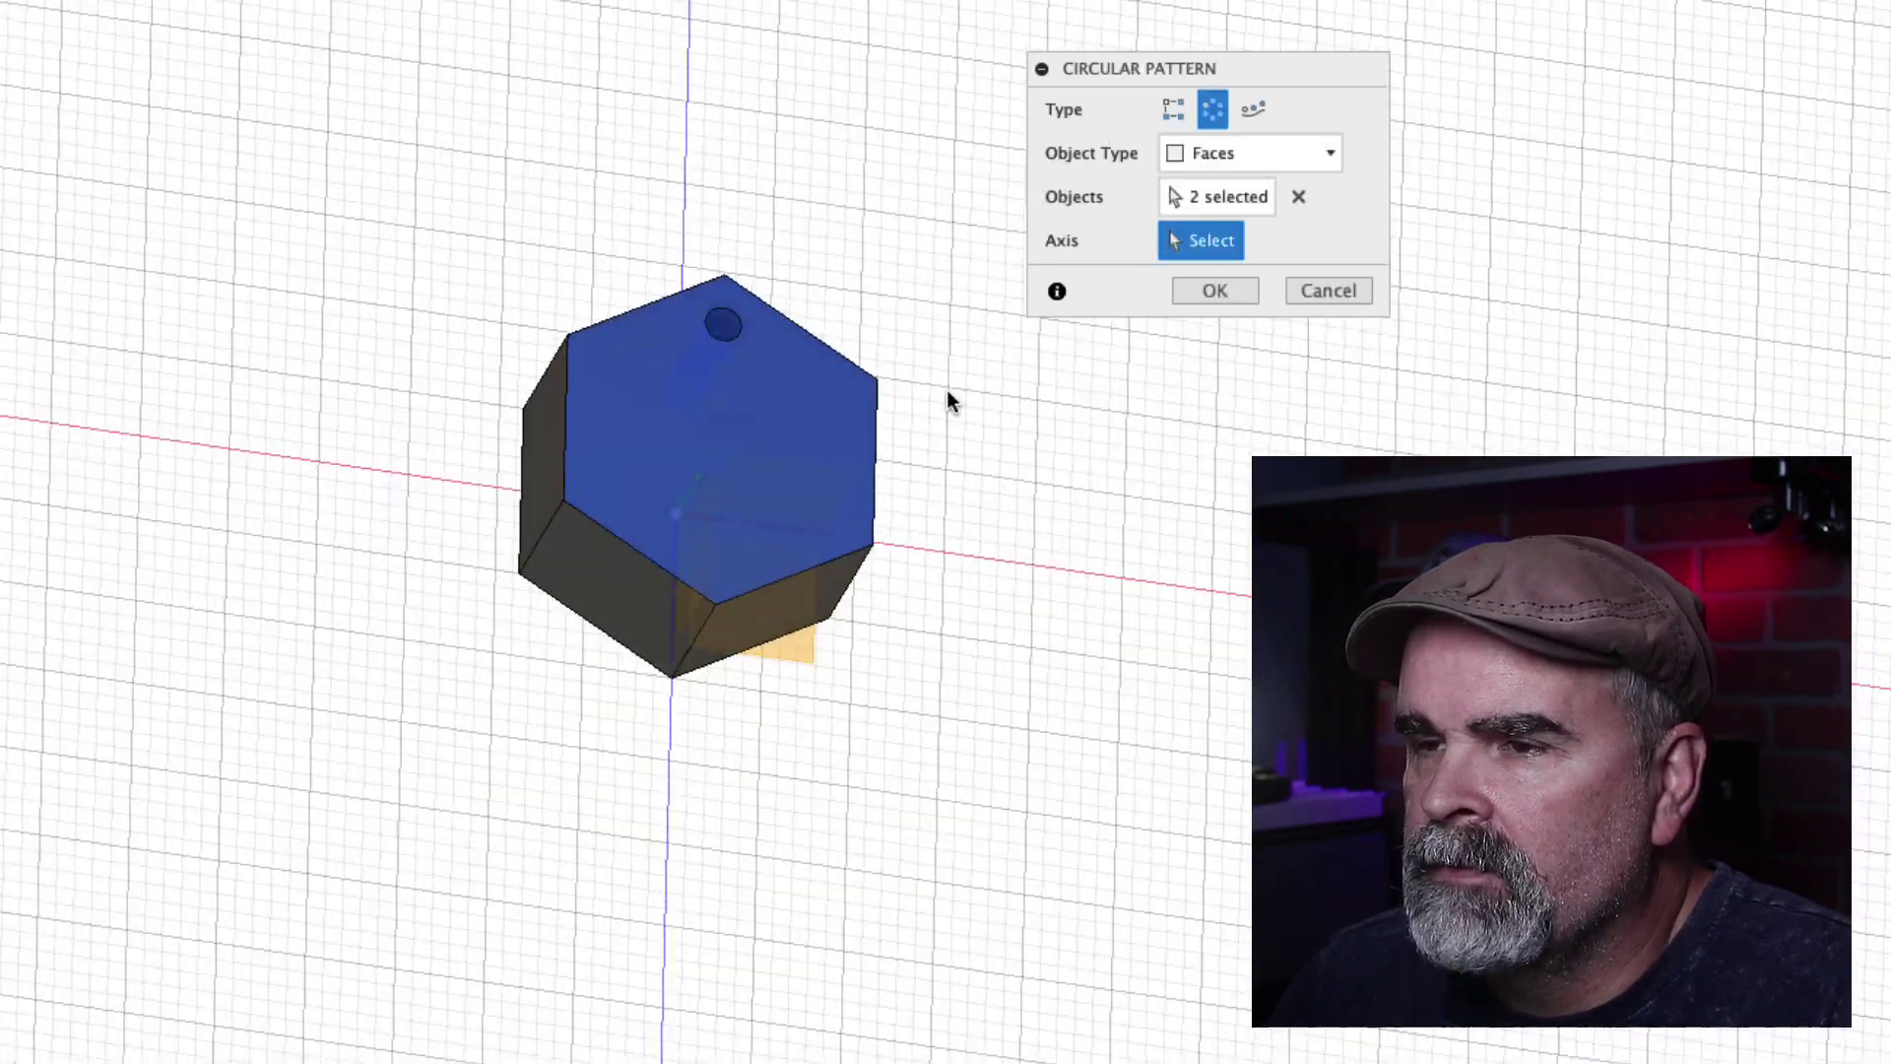
pyautogui.moveTo(934, 542); pyautogui.dragTo(916, 670, button='middle')
pyautogui.moveTo(984, 561); pyautogui.dragTo(1047, 393, button='middle')
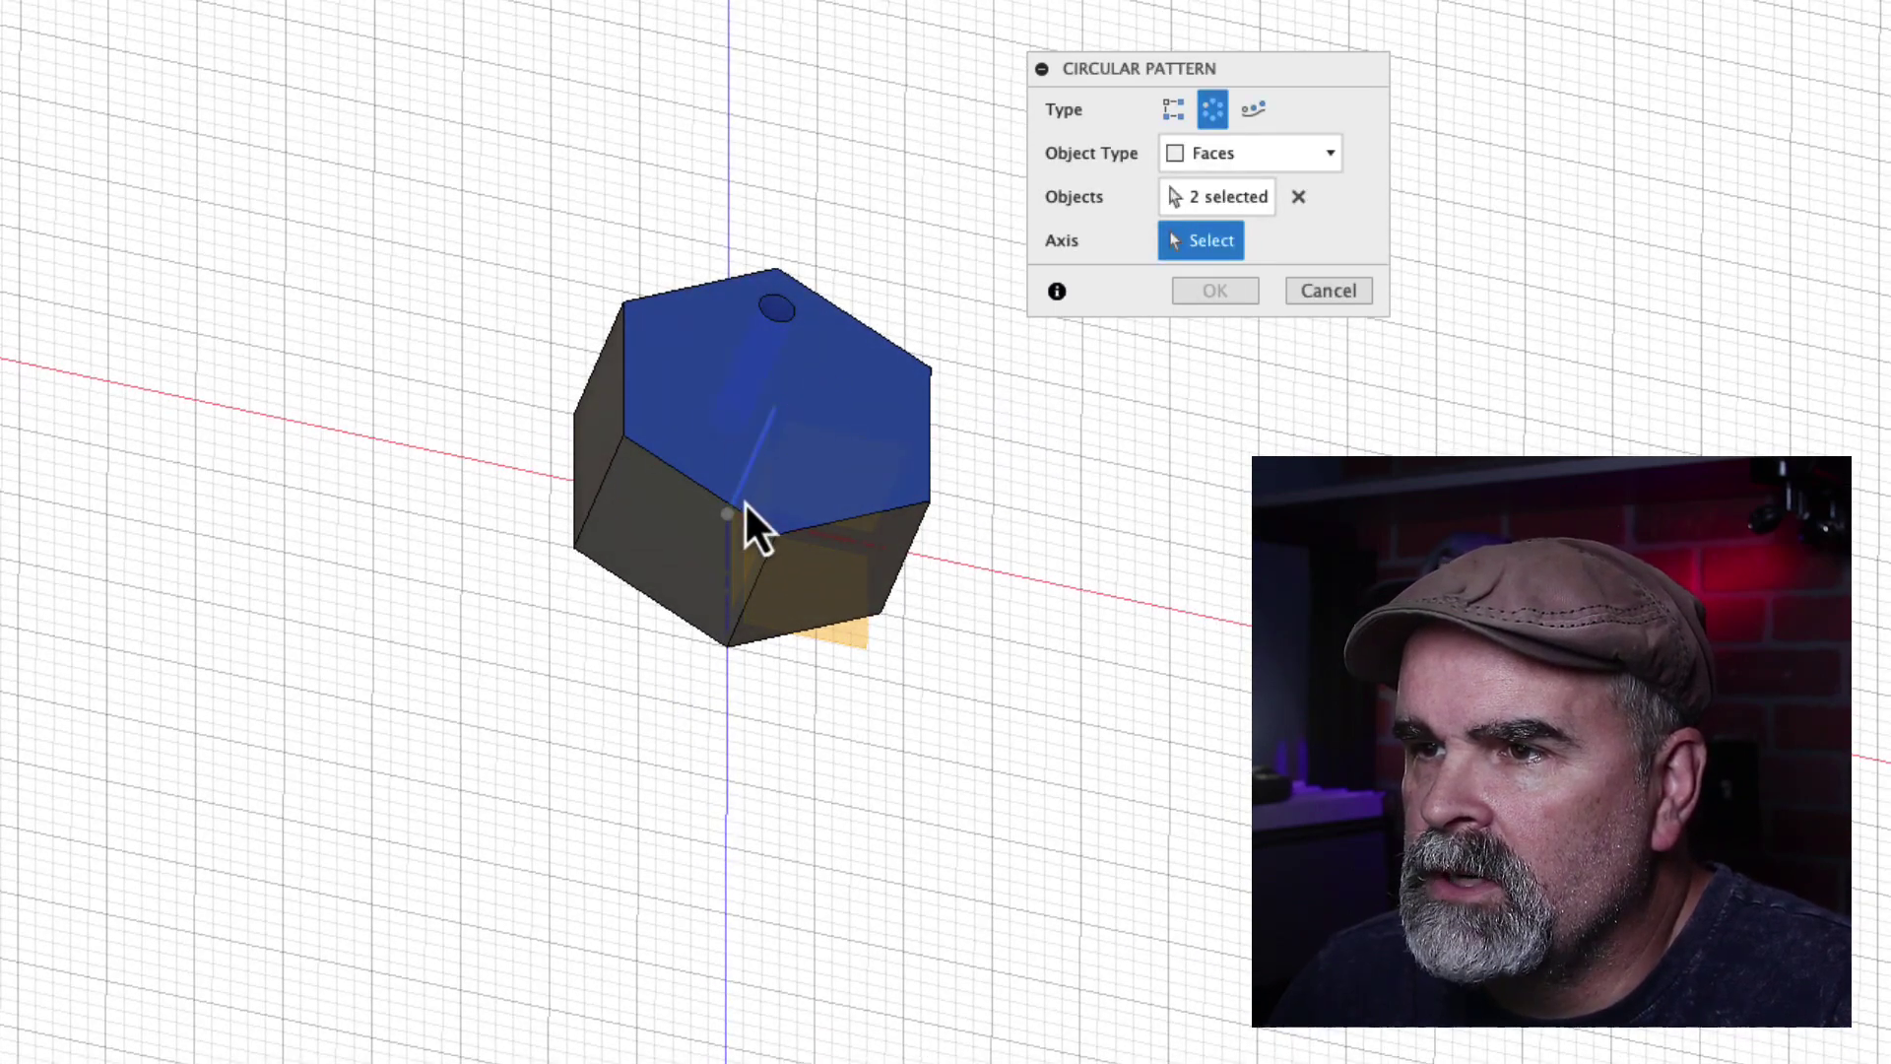
pyautogui.click(753, 464)
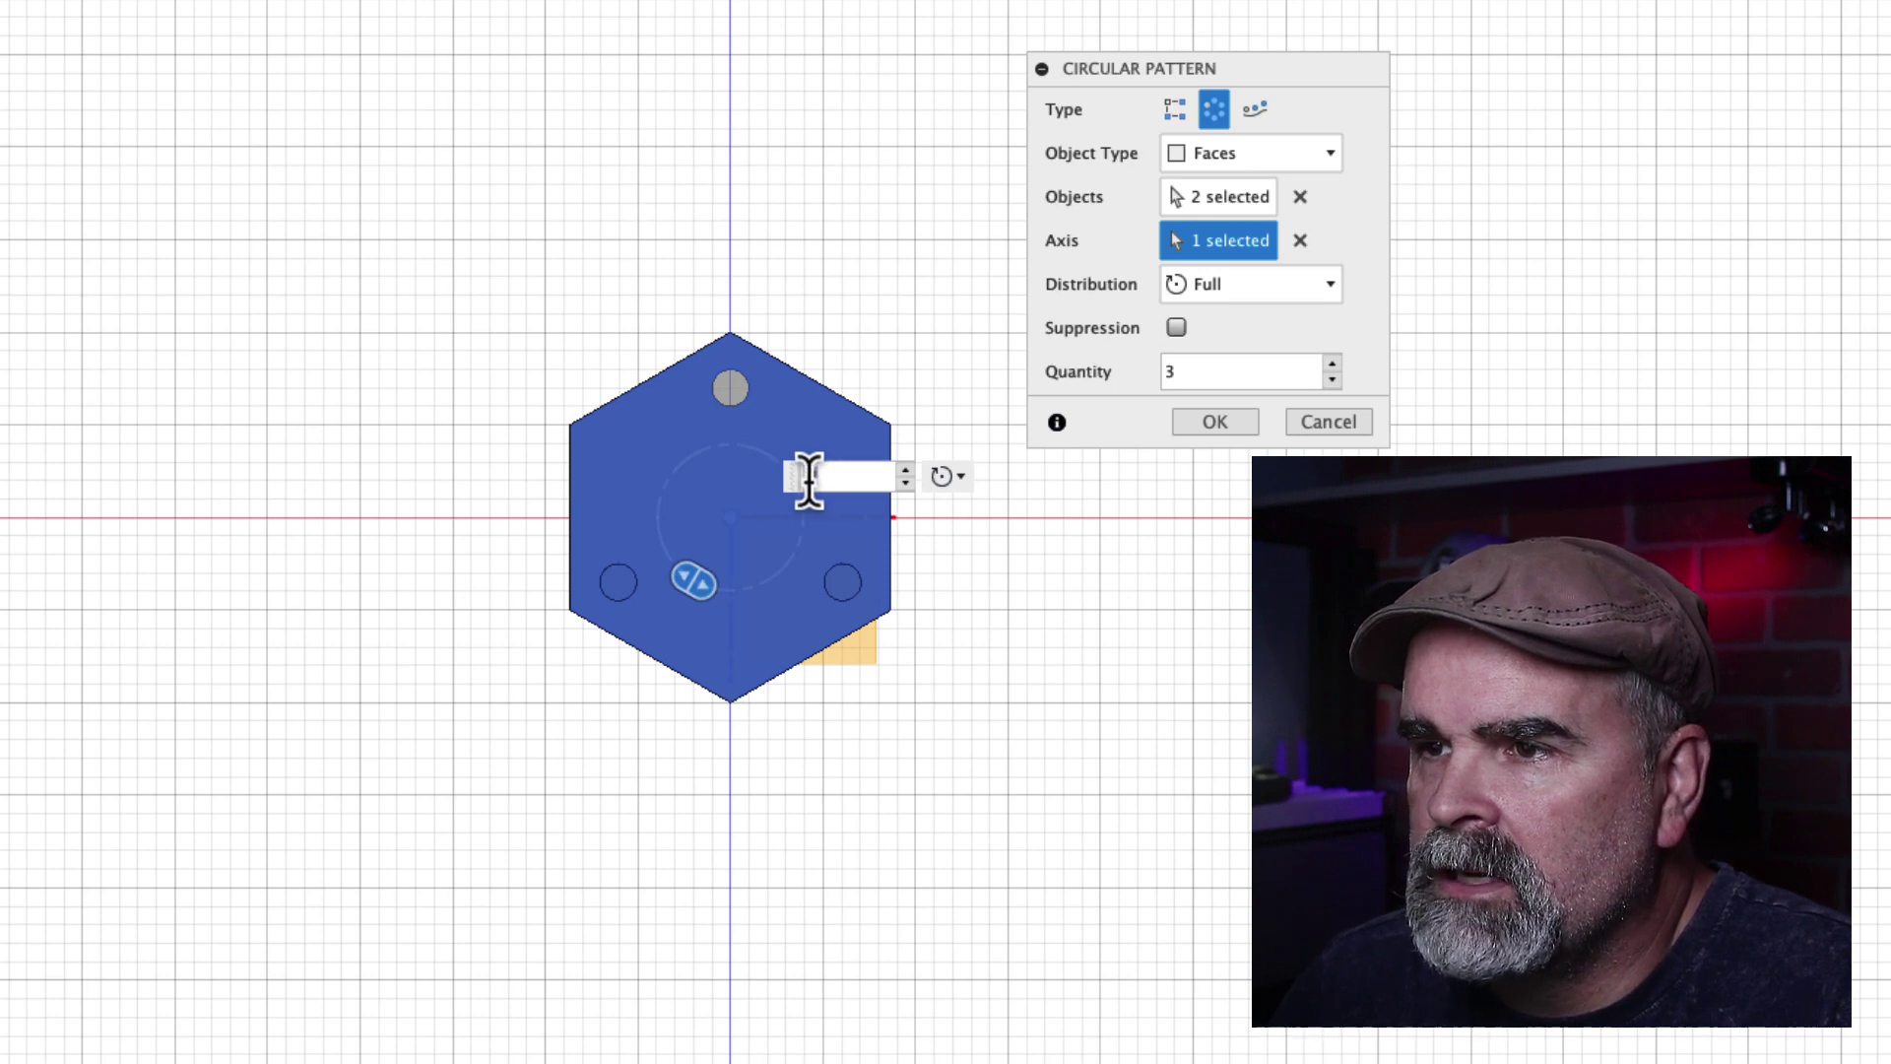
# Try a pattern quantity of 6, then set it back to 3 and commit the pattern.
pyautogui.doubleClick(820, 482)
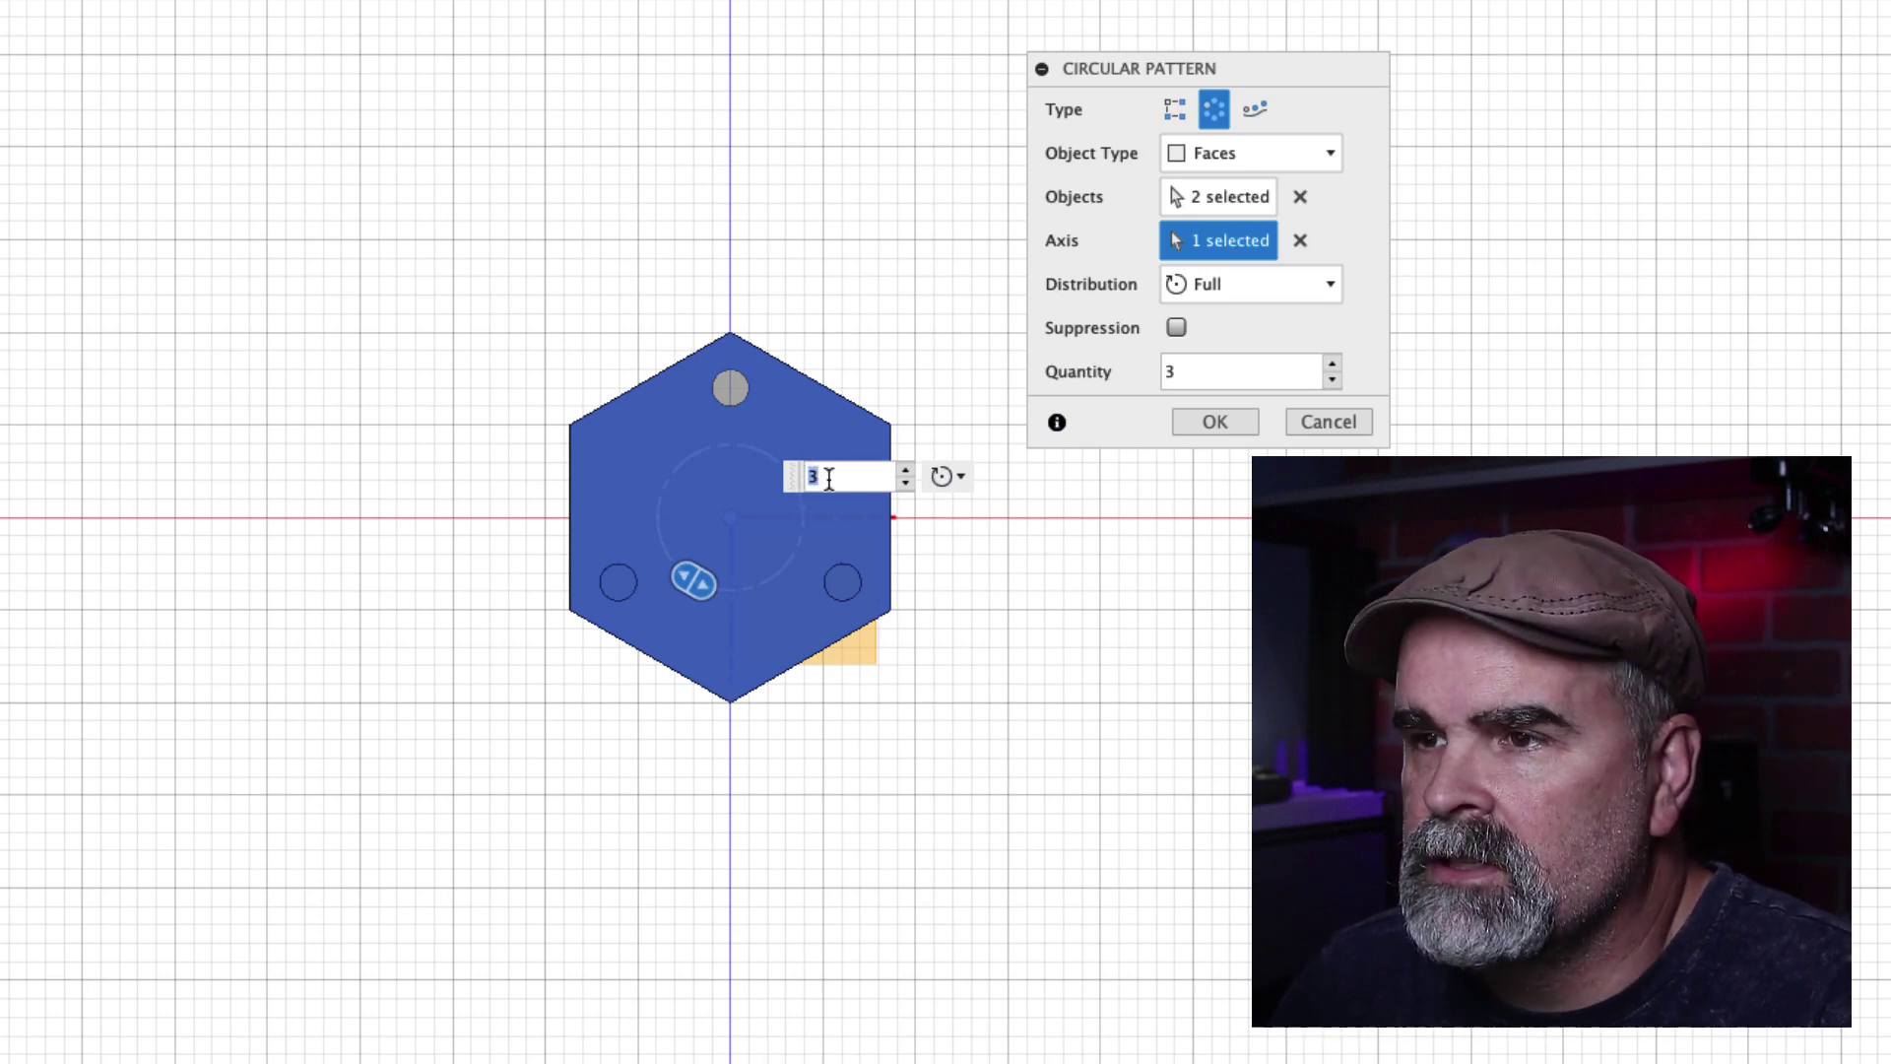
pyautogui.write('6')
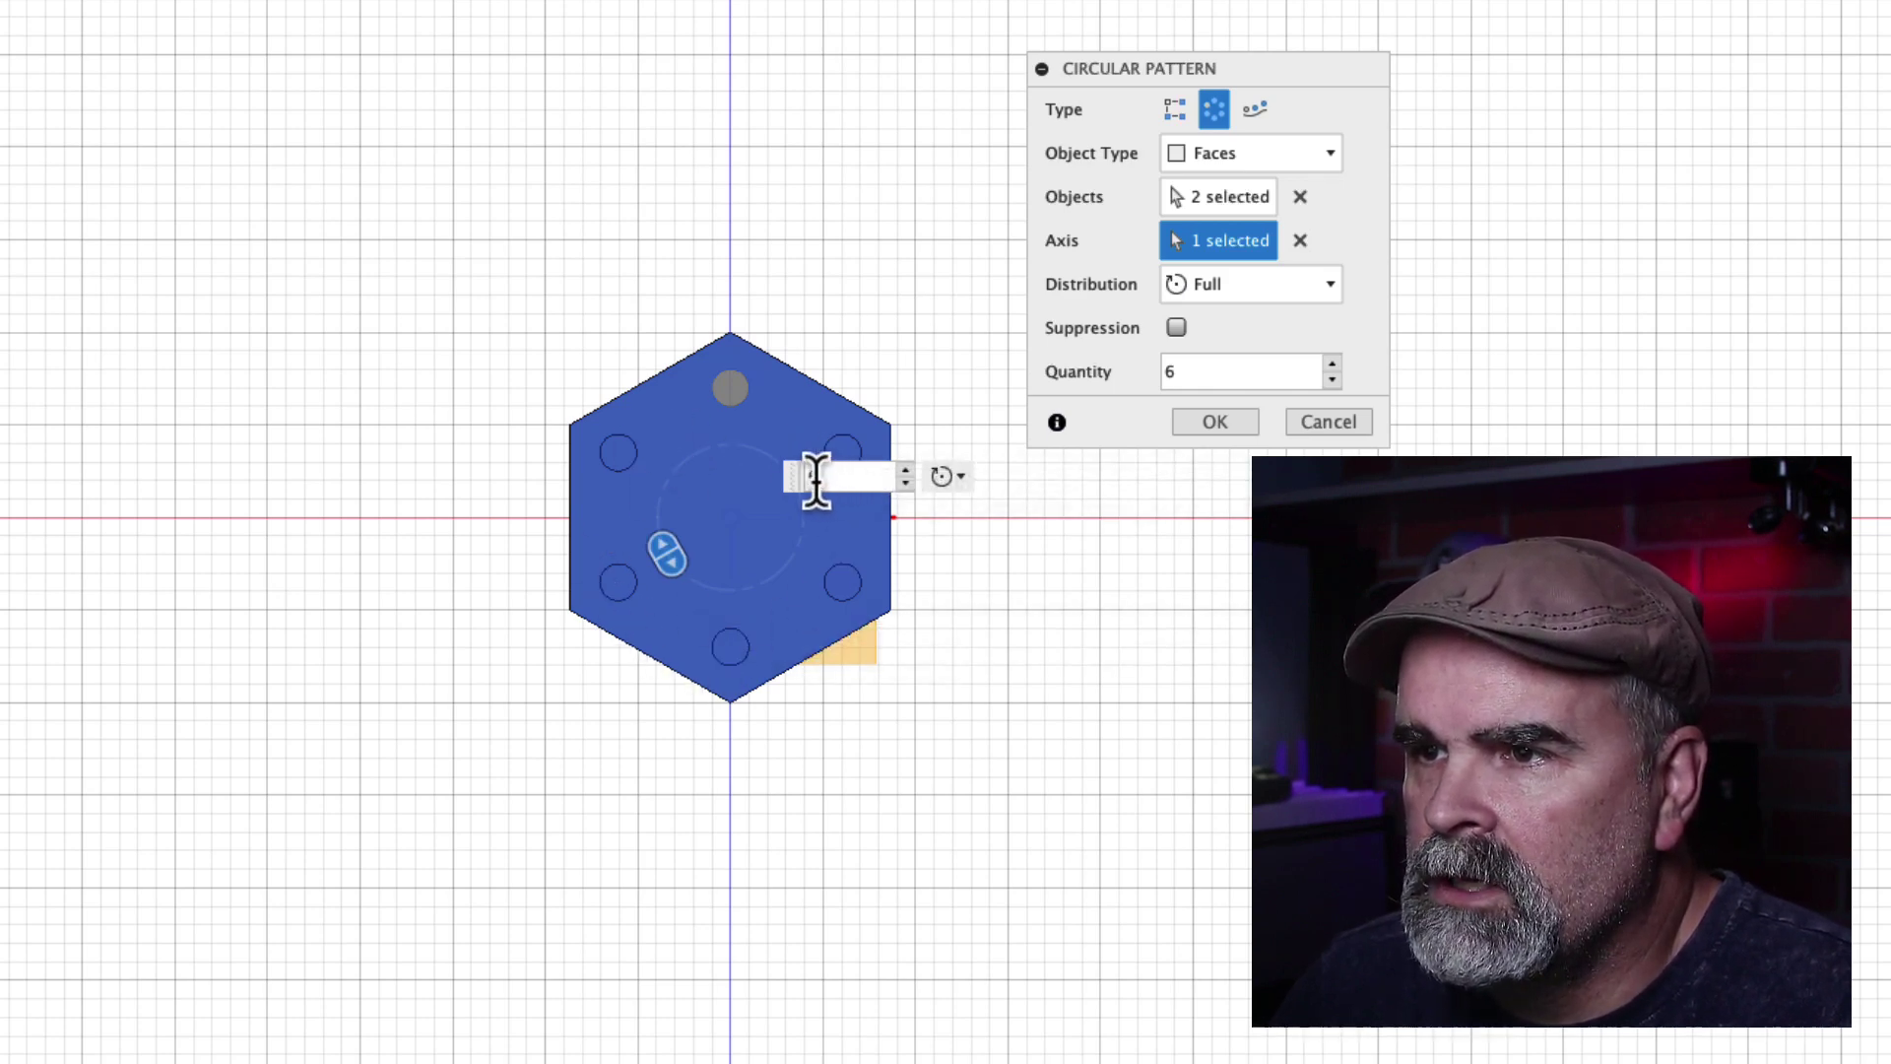
pyautogui.moveTo(813, 477); pyautogui.dragTo(831, 479)
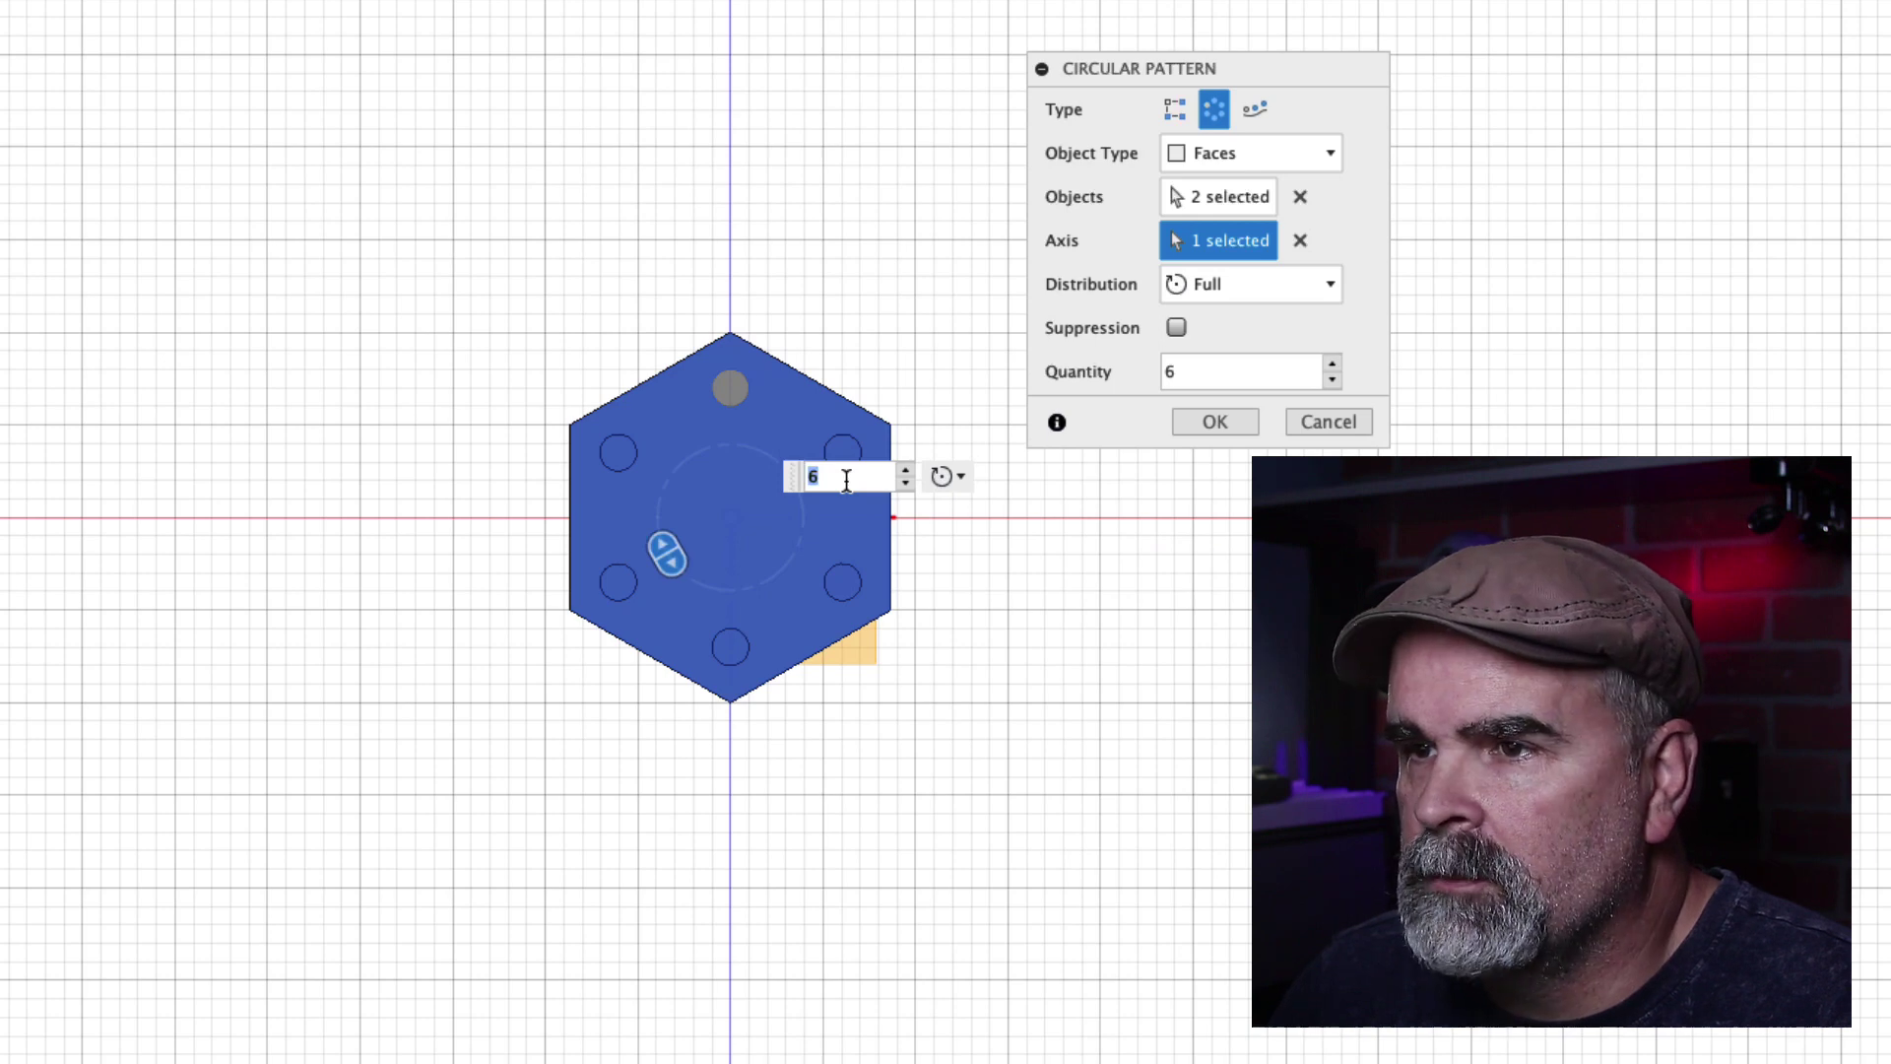
pyautogui.write('3')
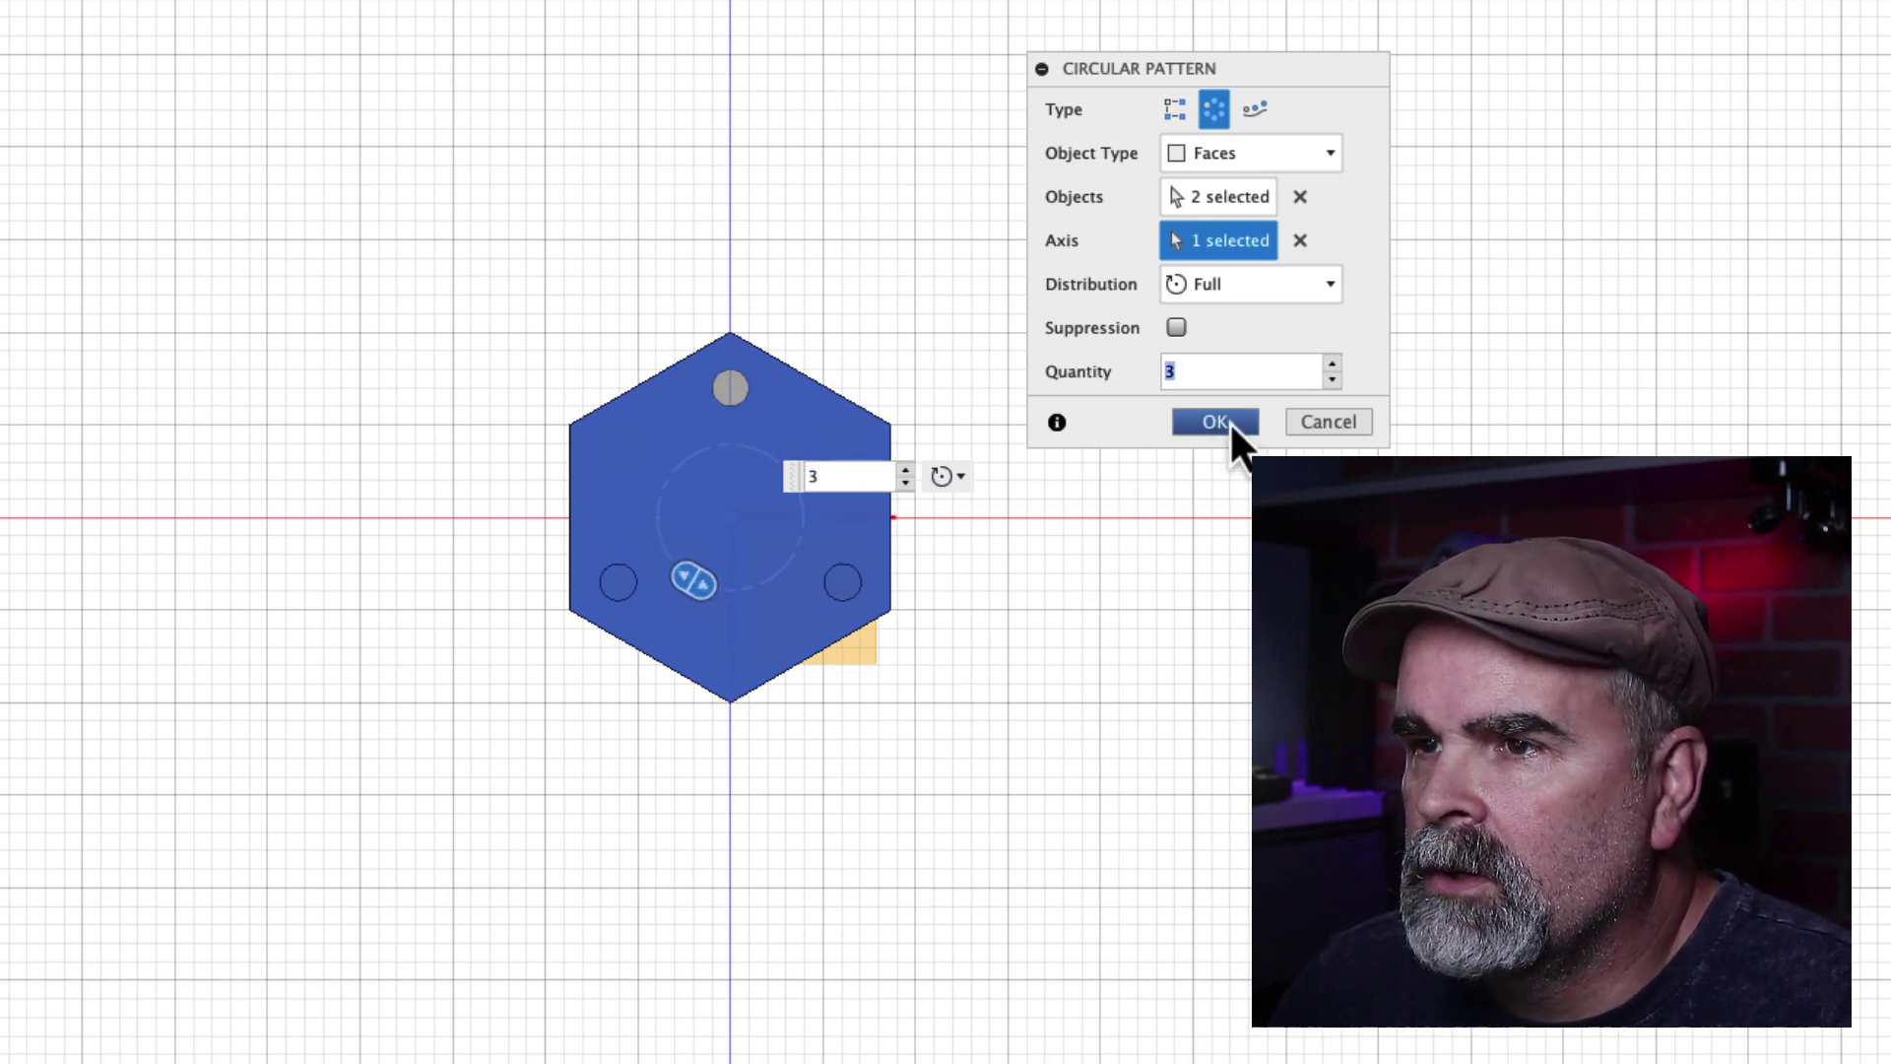
pyautogui.click(1214, 421)
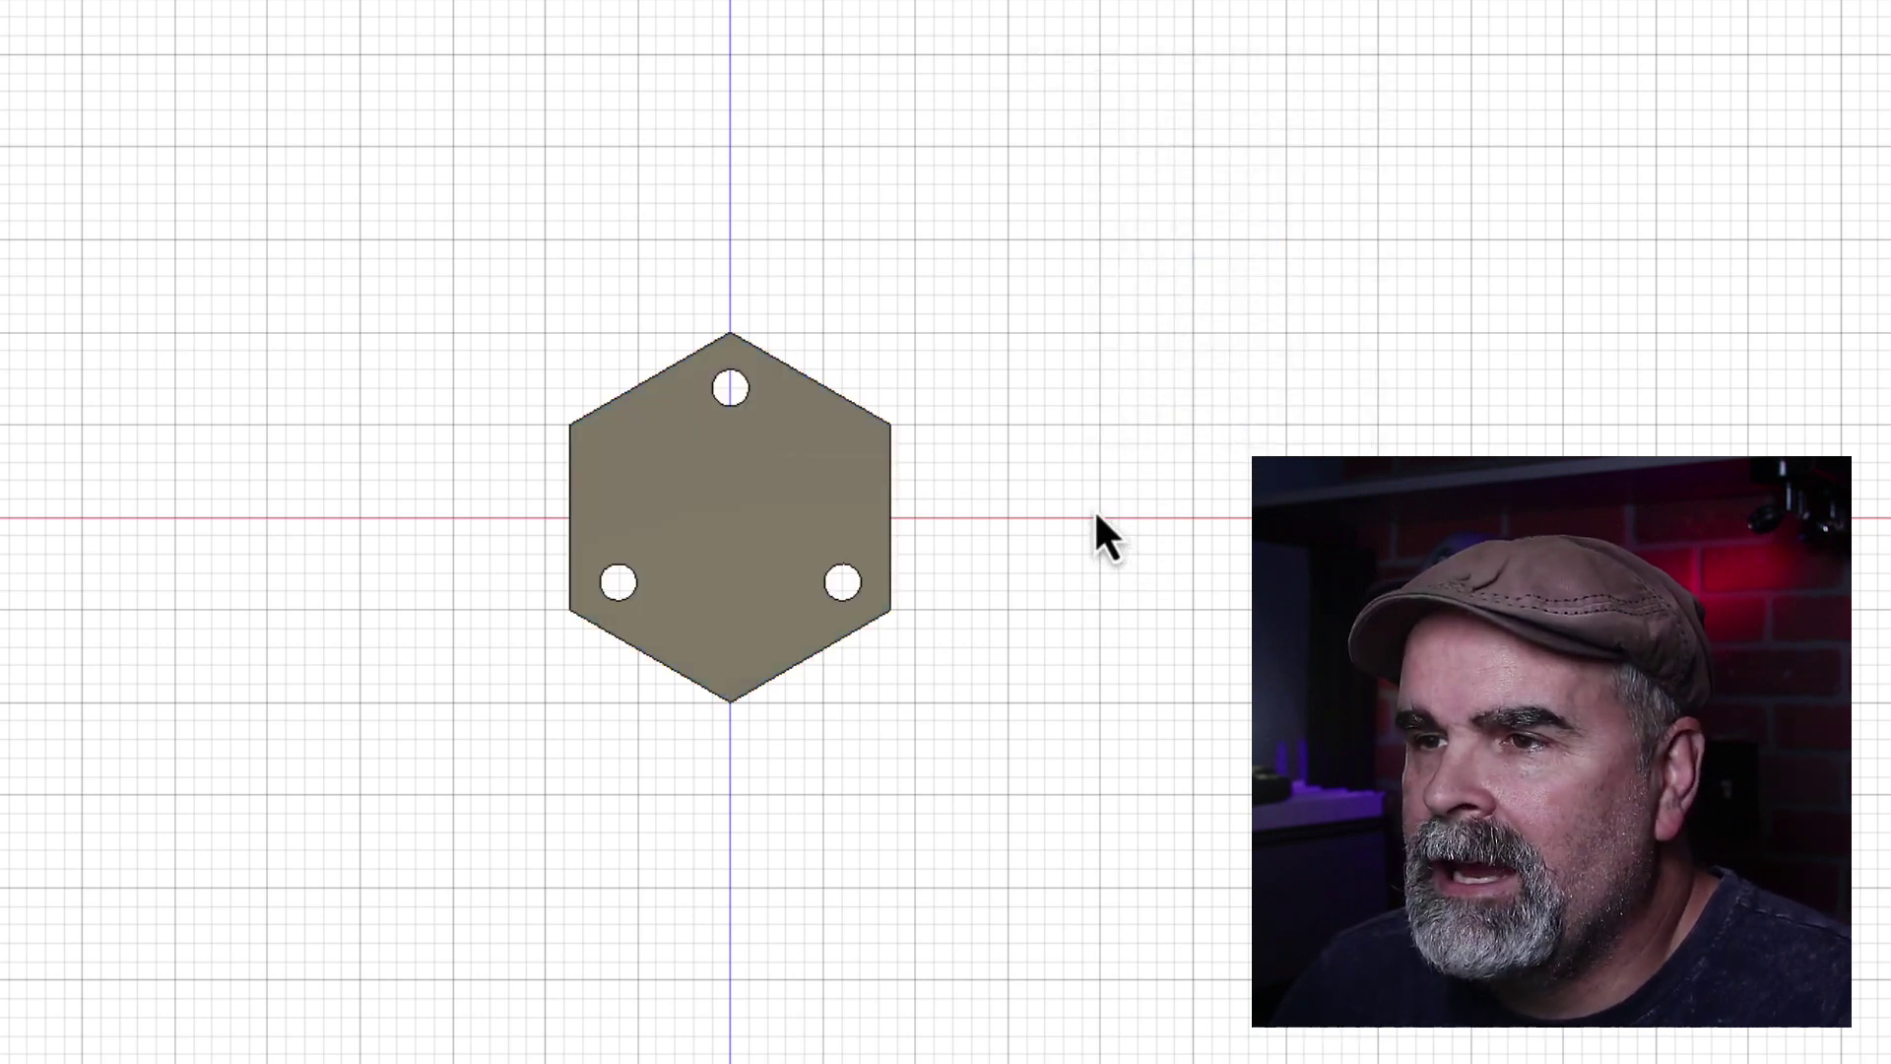
pyautogui.moveTo(1095, 515)
pyautogui.keyDown('shift'); pyautogui.mouseDown(button='middle')
pyautogui.moveTo(1135, 422)
pyautogui.moveTo(1096, 485)
pyautogui.mouseUp(button='middle'); pyautogui.keyUp('shift')
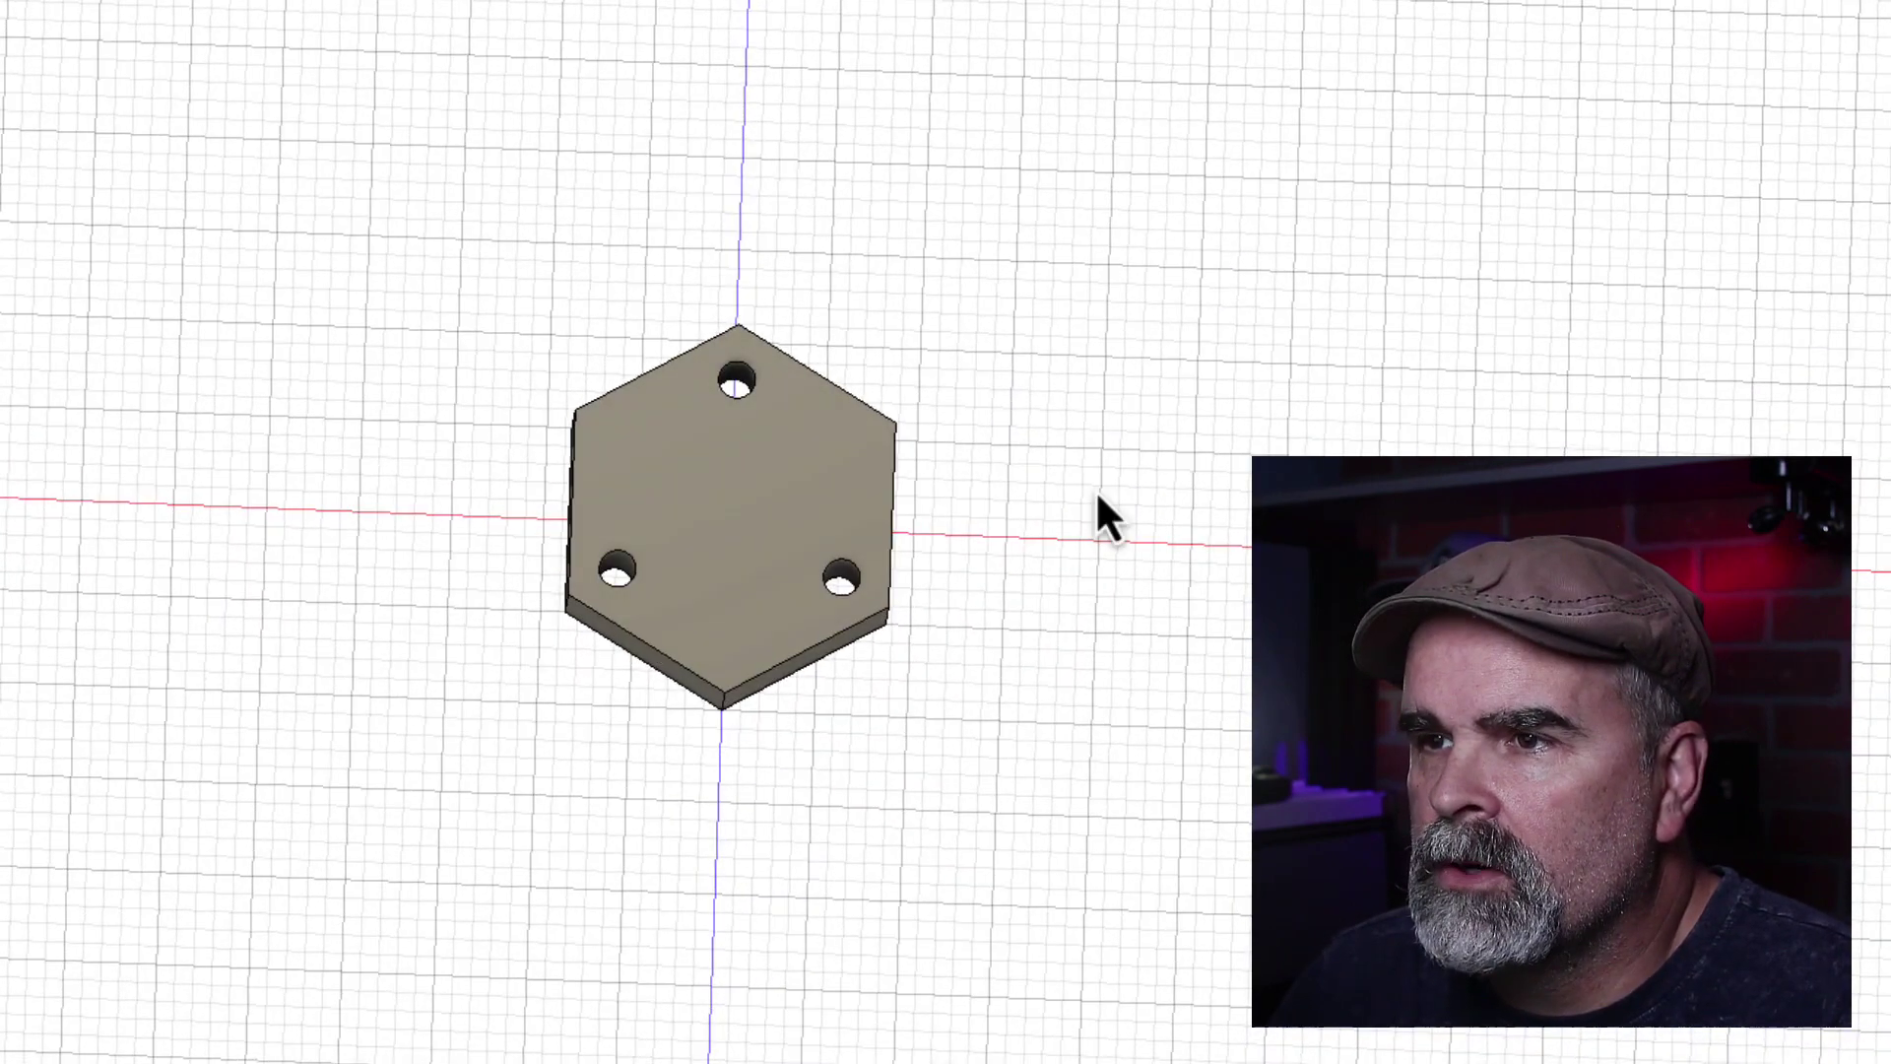